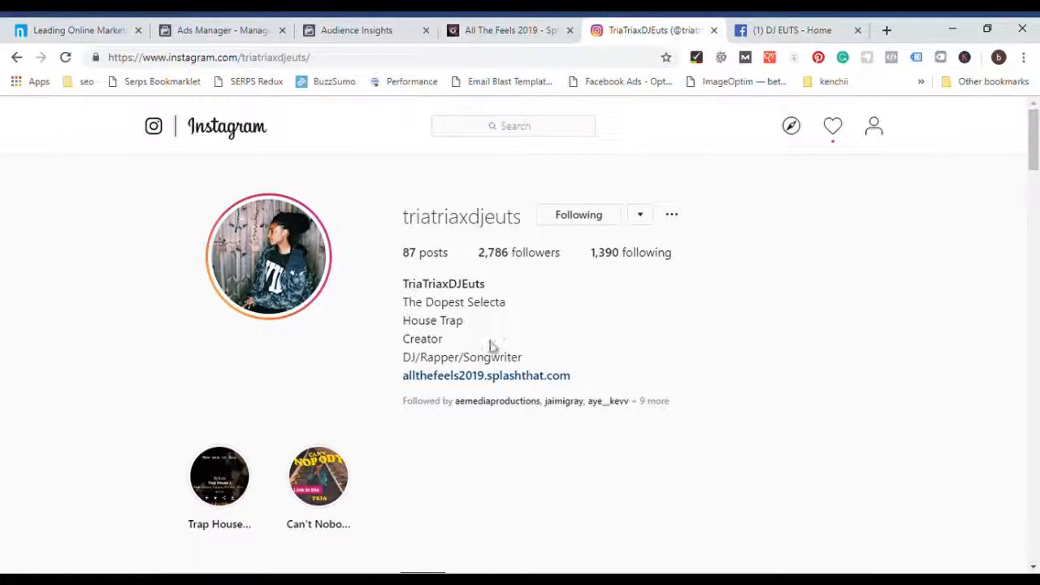
- Look over the All The Feels 2019 event page and view the fields of its RSVP form
{"action": "left_click", "coordinate": [477, 35]}
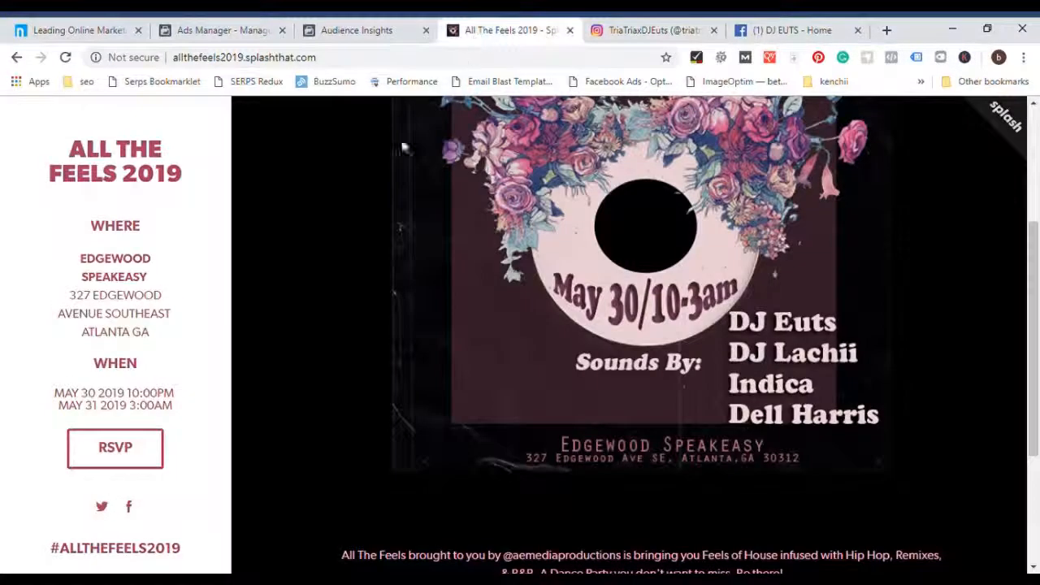
{"action": "left_click", "coordinate": [127, 472]}
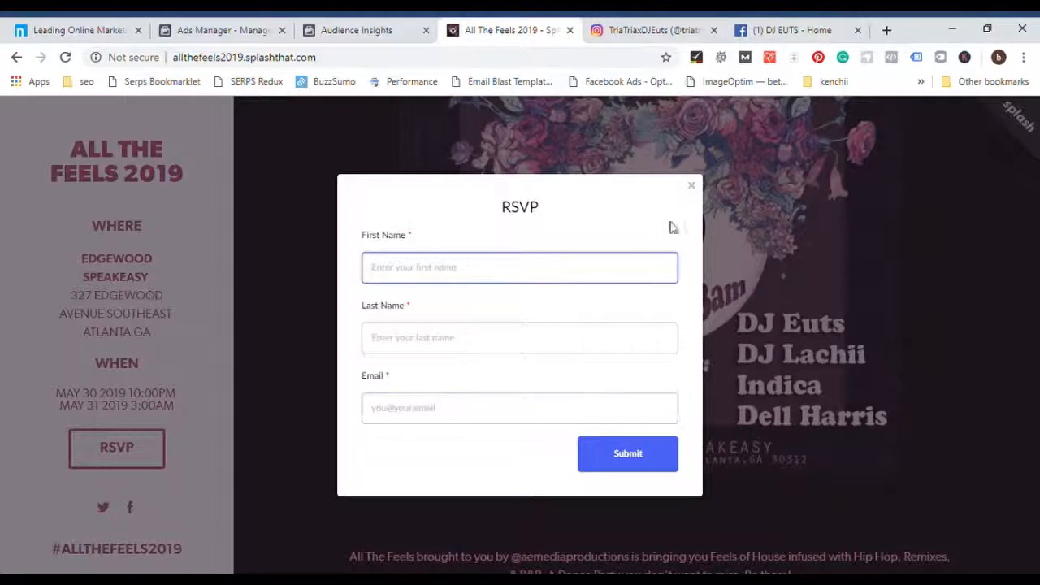
{"action": "left_click", "coordinate": [691, 186]}
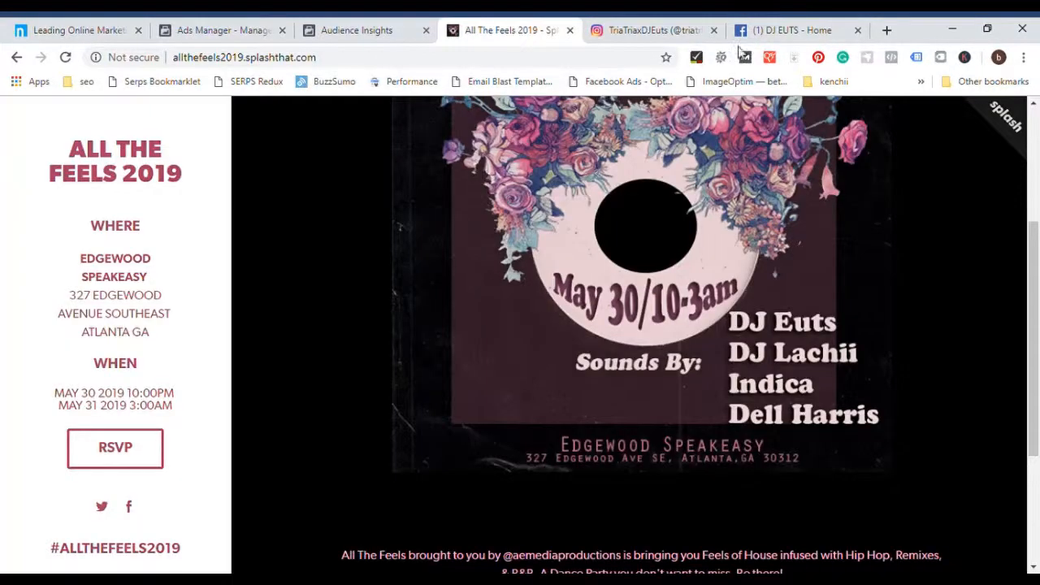
- Examine the DJ EUTS Facebook page and the Business Manager accounts available from the account options
{"action": "left_click", "coordinate": [780, 31]}
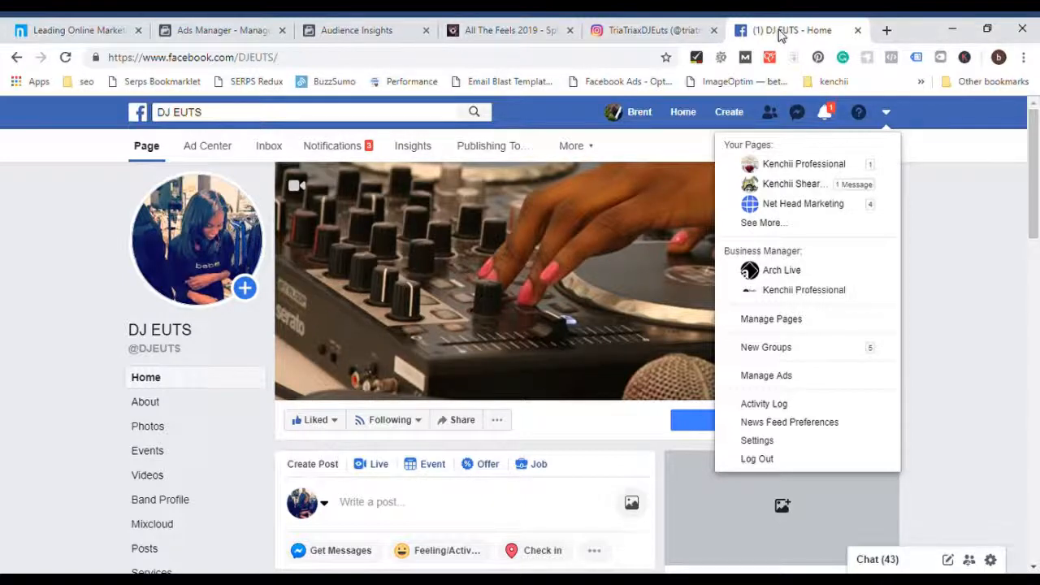
{"action": "left_click", "coordinate": [967, 258]}
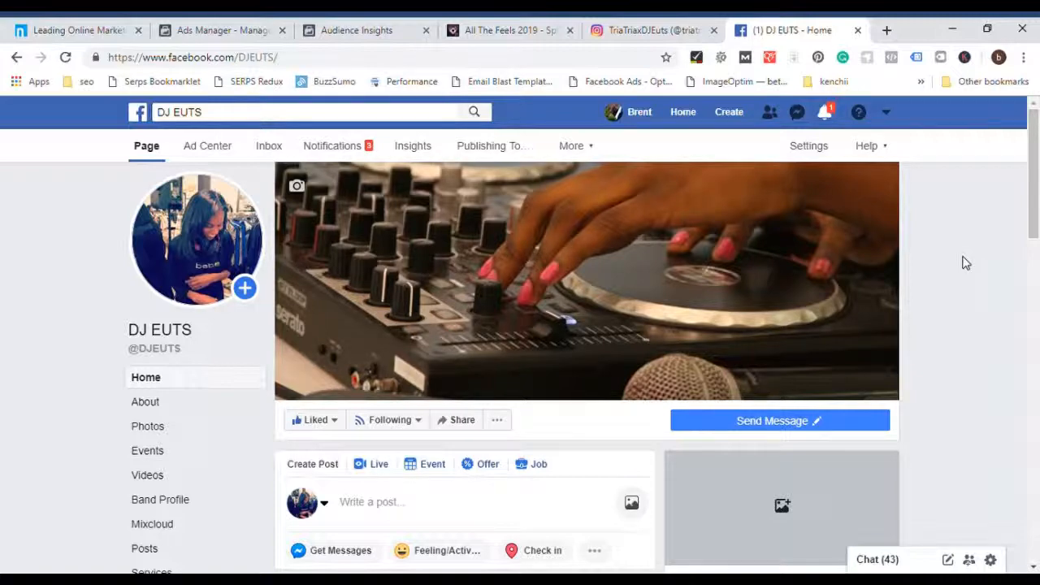
{"action": "scroll", "coordinate": [965, 263], "scroll_direction": "down", "scroll_amount": 3}
{"action": "scroll", "coordinate": [965, 262], "scroll_direction": "up", "scroll_amount": 3}
{"action": "left_click", "coordinate": [888, 115]}
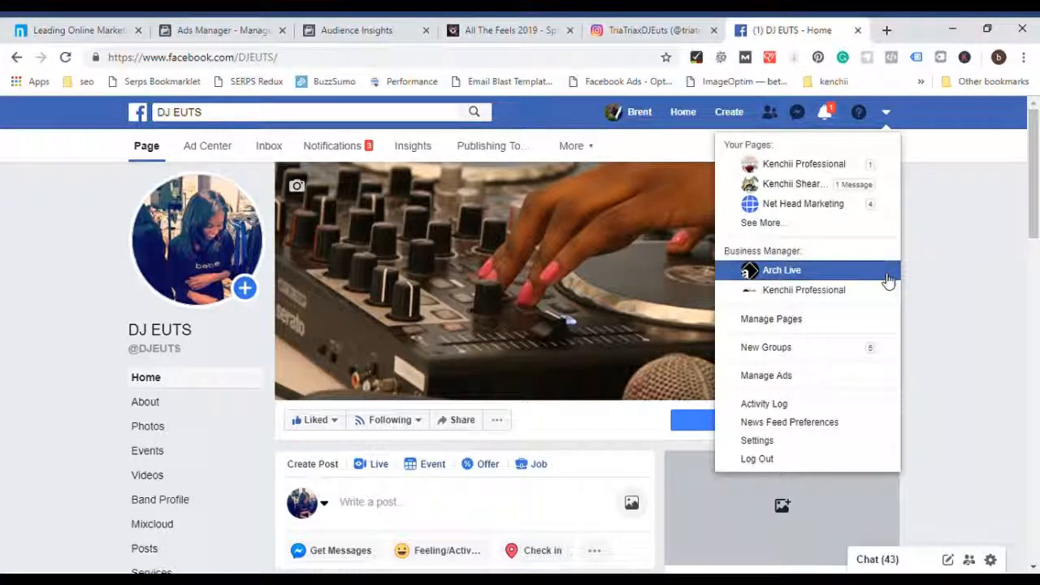
{"action": "left_click", "coordinate": [982, 264]}
{"action": "left_click", "coordinate": [885, 113]}
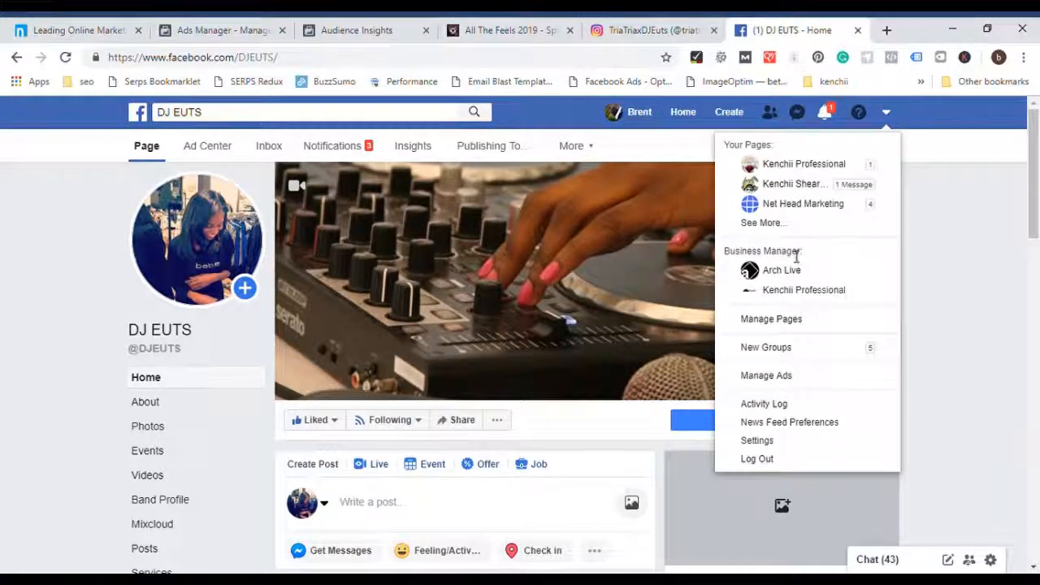
{"action": "left_click", "coordinate": [937, 298]}
- Start a new campaign in Ads Manager with Lead generation as the marketing objective
{"action": "left_click", "coordinate": [185, 31]}
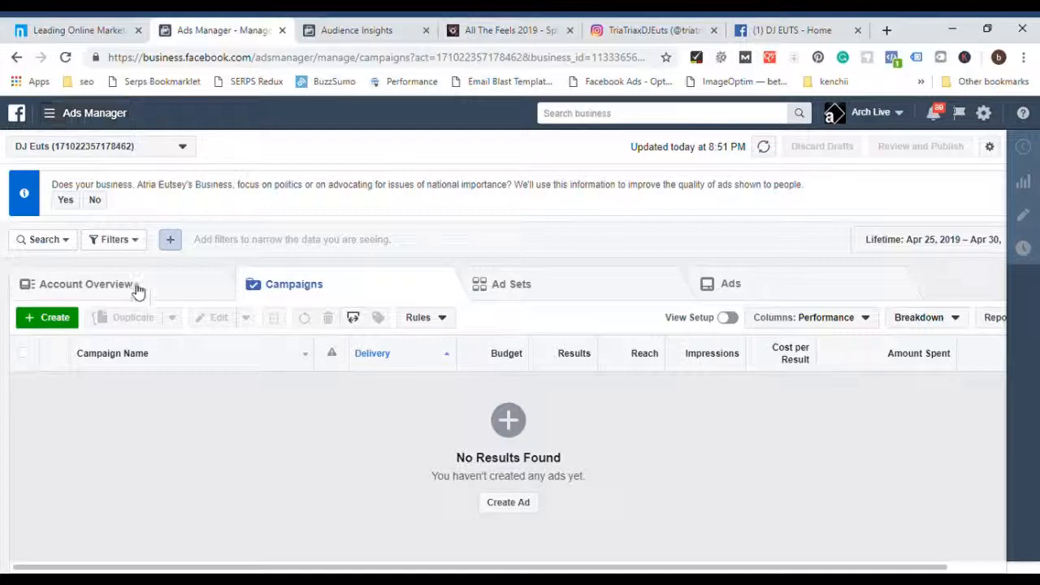
{"action": "left_click", "coordinate": [93, 118]}
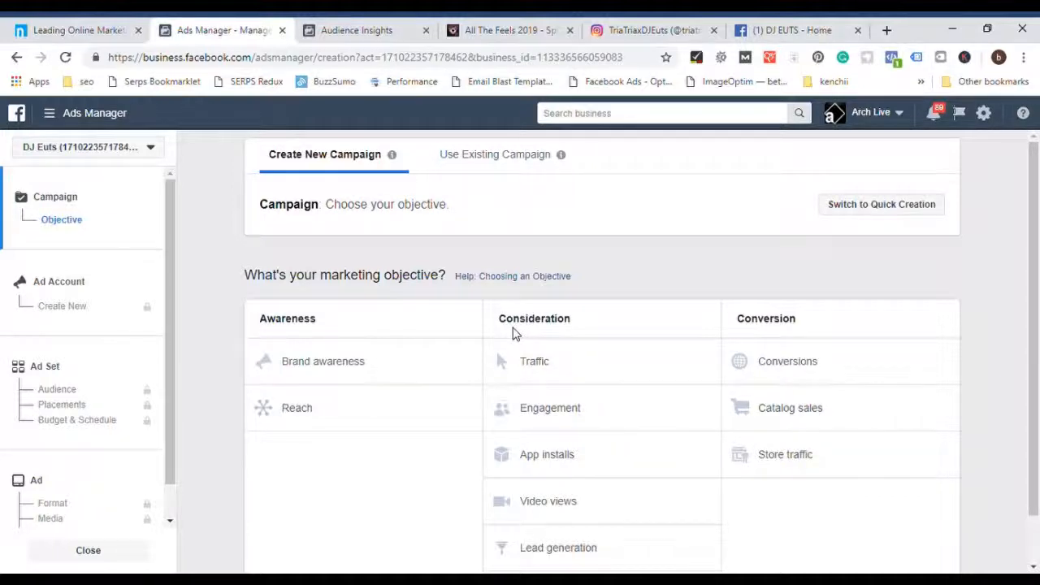
{"action": "scroll", "coordinate": [514, 333], "scroll_direction": "down", "scroll_amount": 1}
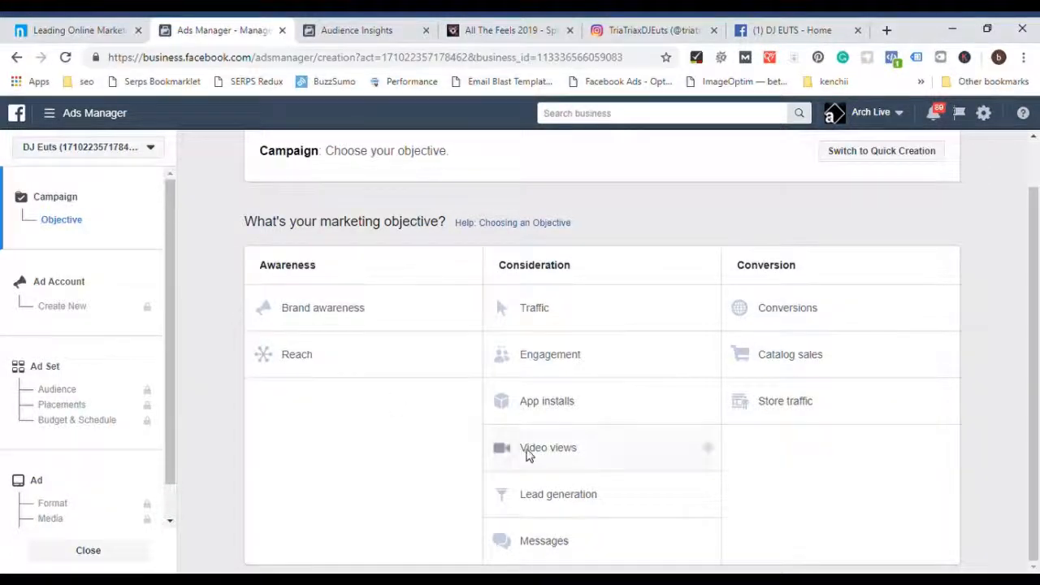
{"action": "left_click", "coordinate": [598, 491]}
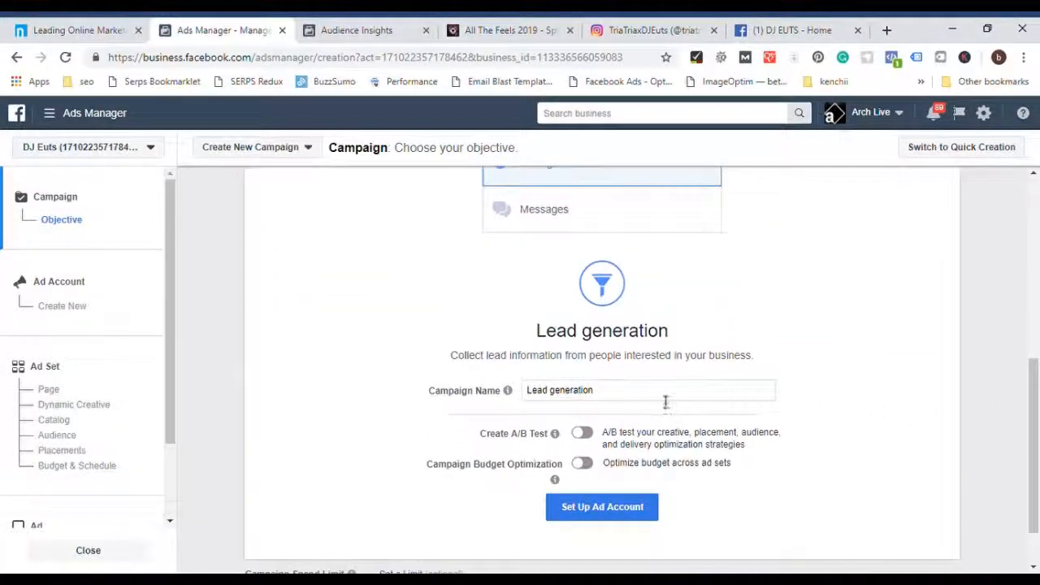
- Name the campaign "Lead generation - Event" and accept the ad account's country, currency and time zone: United States, US Dollars, America/New_York
{"action": "left_click", "coordinate": [668, 398]}
{"action": "type", "text": "- "}
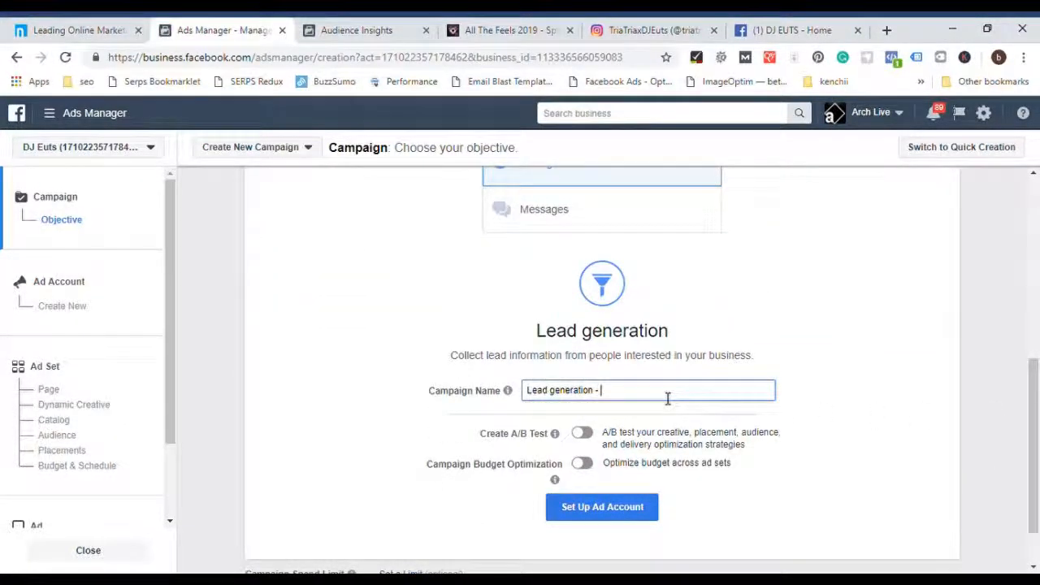
{"action": "type", "text": "Event"}
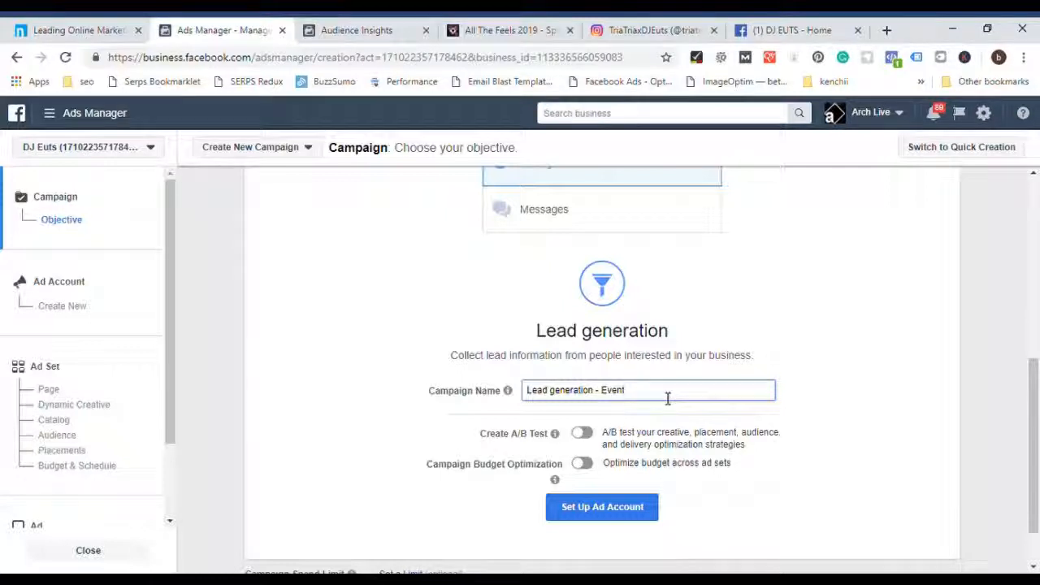
{"action": "left_click", "coordinate": [639, 508]}
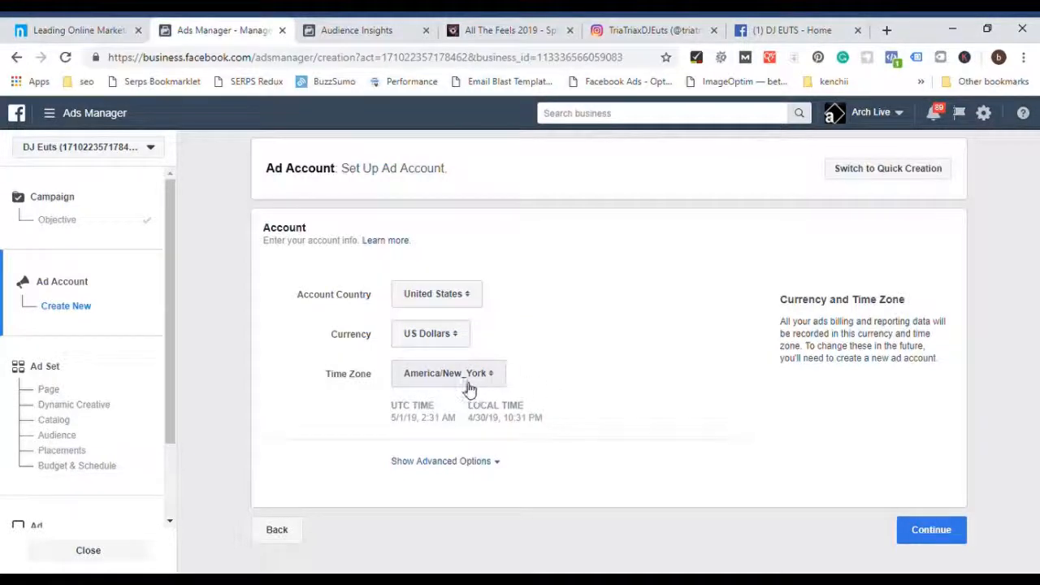
{"action": "left_click", "coordinate": [934, 530]}
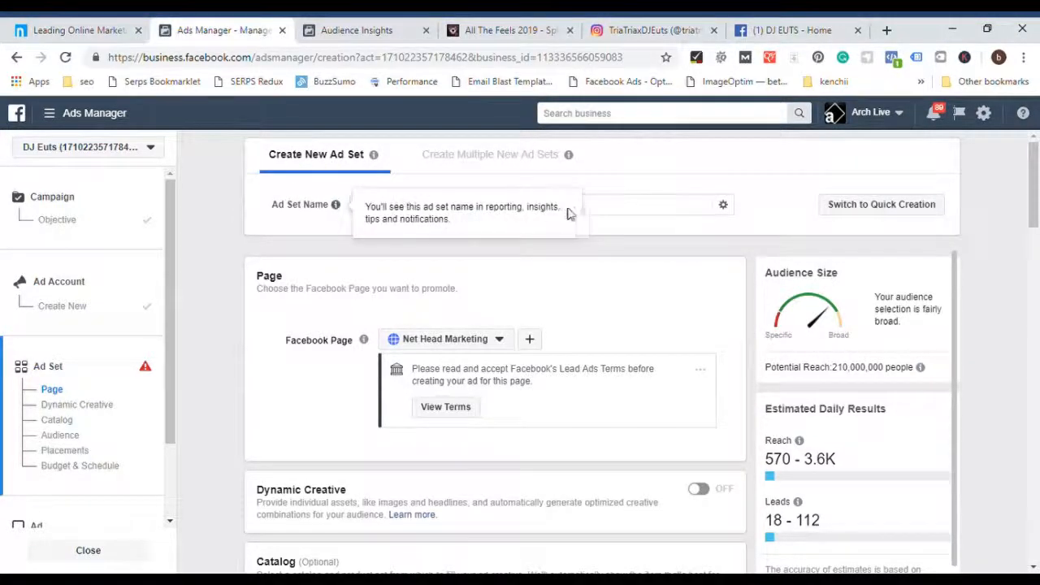
- Name the ad set "US - 18+" and choose DJ EUTS from the Arch Live pages as the Facebook Page to promote
{"action": "left_click", "coordinate": [627, 212]}
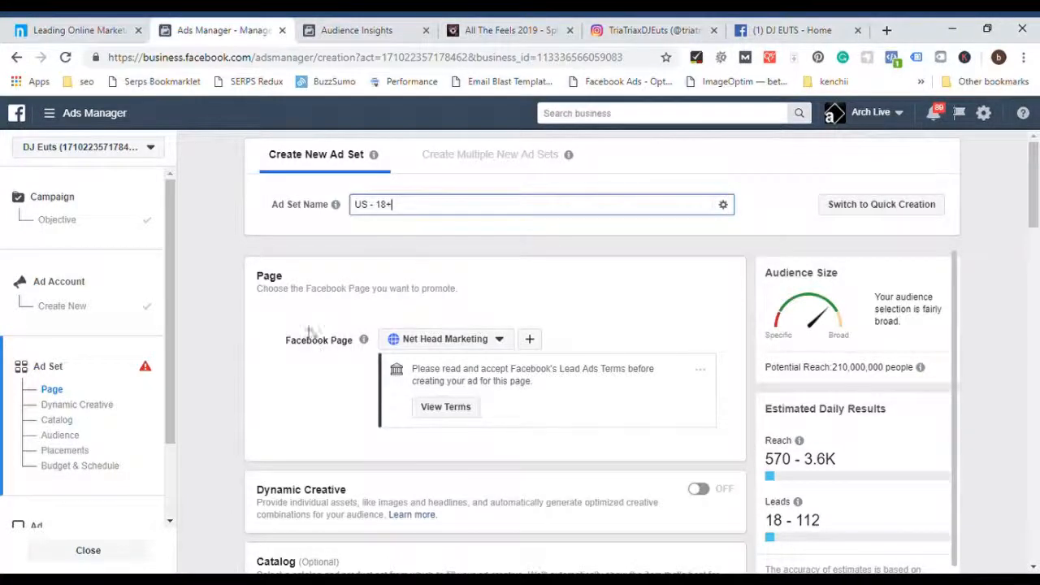
{"action": "left_click", "coordinate": [426, 342]}
{"action": "left_click", "coordinate": [222, 292]}
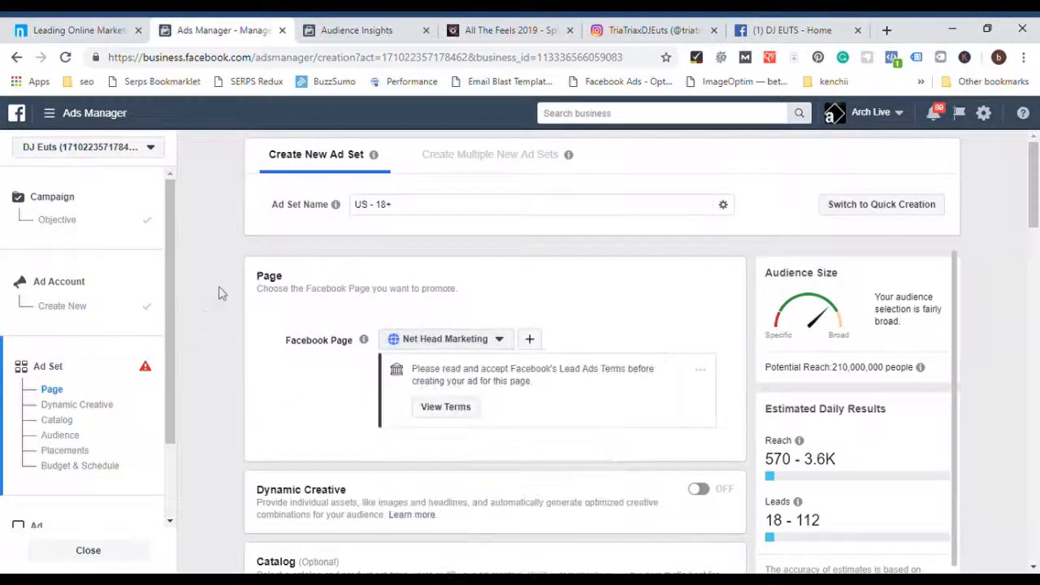
{"action": "scroll", "coordinate": [219, 285], "scroll_direction": "down", "scroll_amount": 1}
{"action": "left_click", "coordinate": [452, 267]}
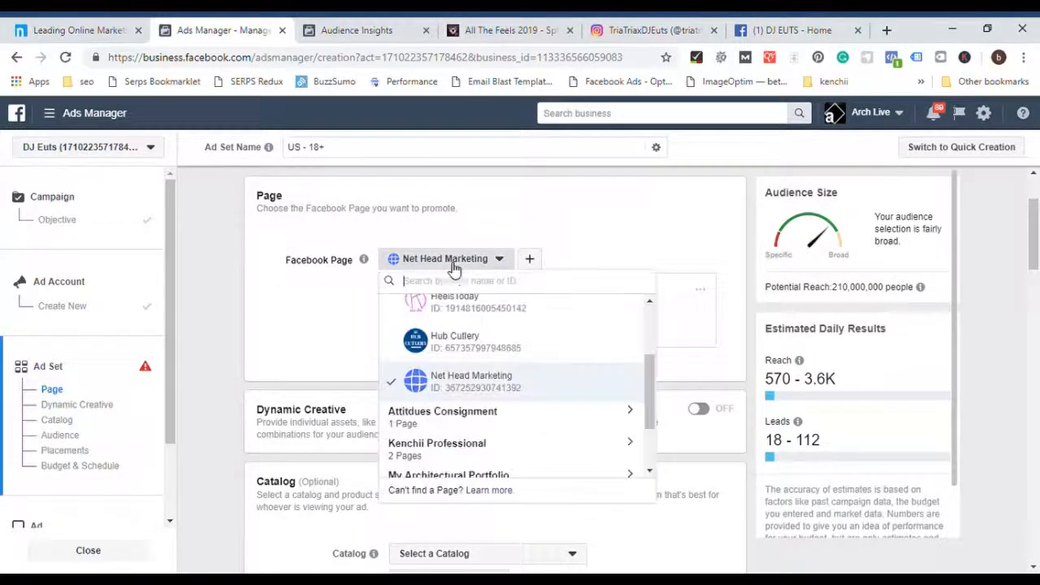
{"action": "scroll", "coordinate": [481, 382], "scroll_direction": "up", "scroll_amount": 3}
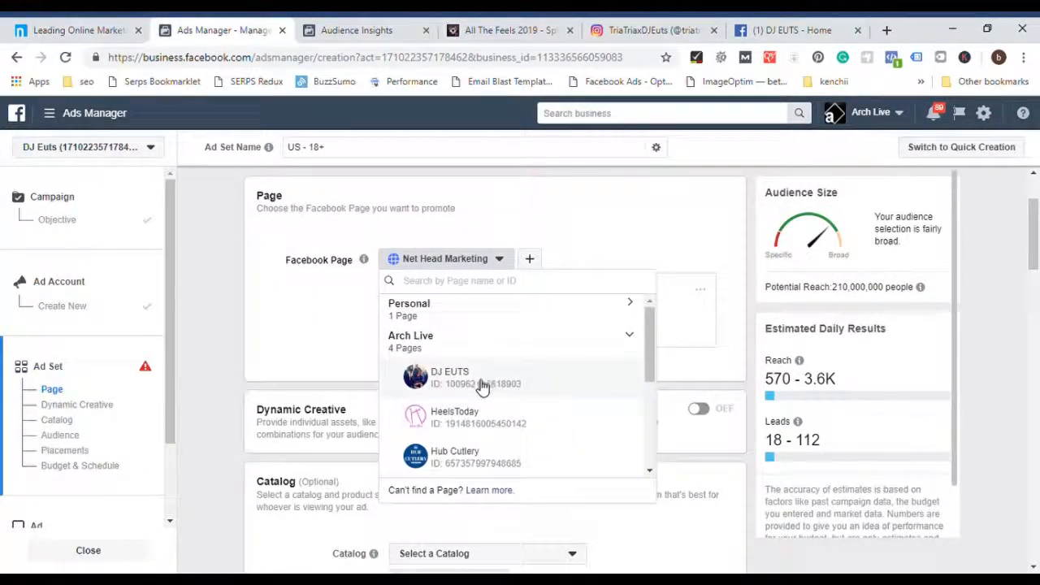
{"action": "left_click", "coordinate": [484, 384]}
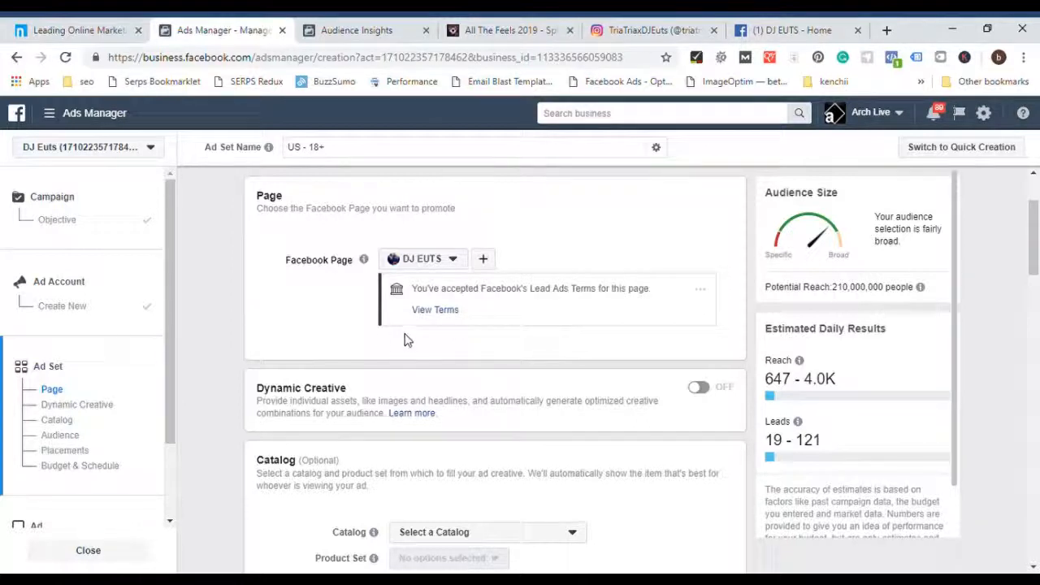
- Review the ad set's Dynamic Creative, Catalog and Audience sections down to the location and age settings
{"action": "scroll", "coordinate": [225, 324], "scroll_direction": "down", "scroll_amount": 2}
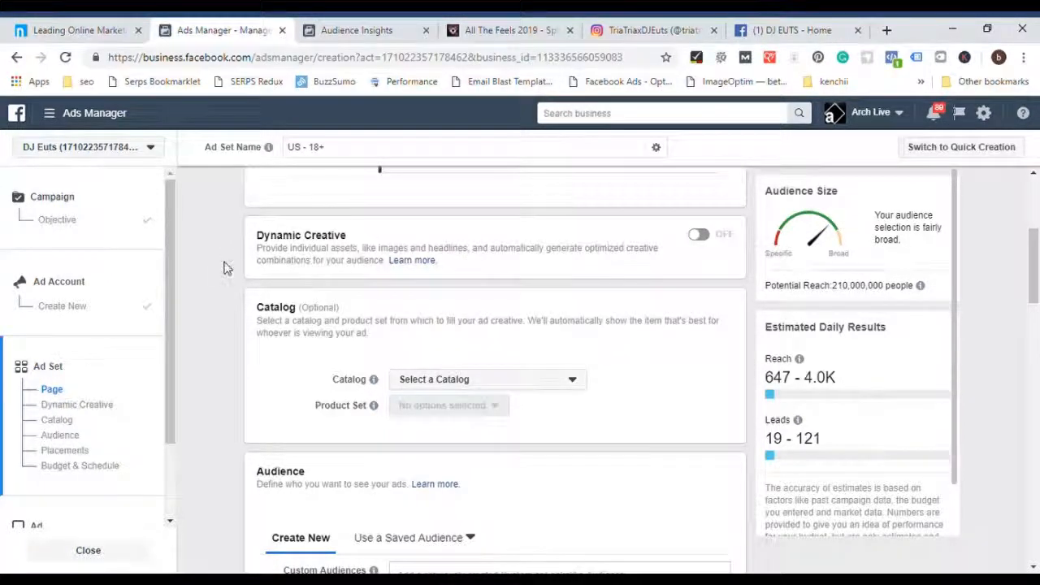
{"action": "scroll", "coordinate": [227, 268], "scroll_direction": "down", "scroll_amount": 2}
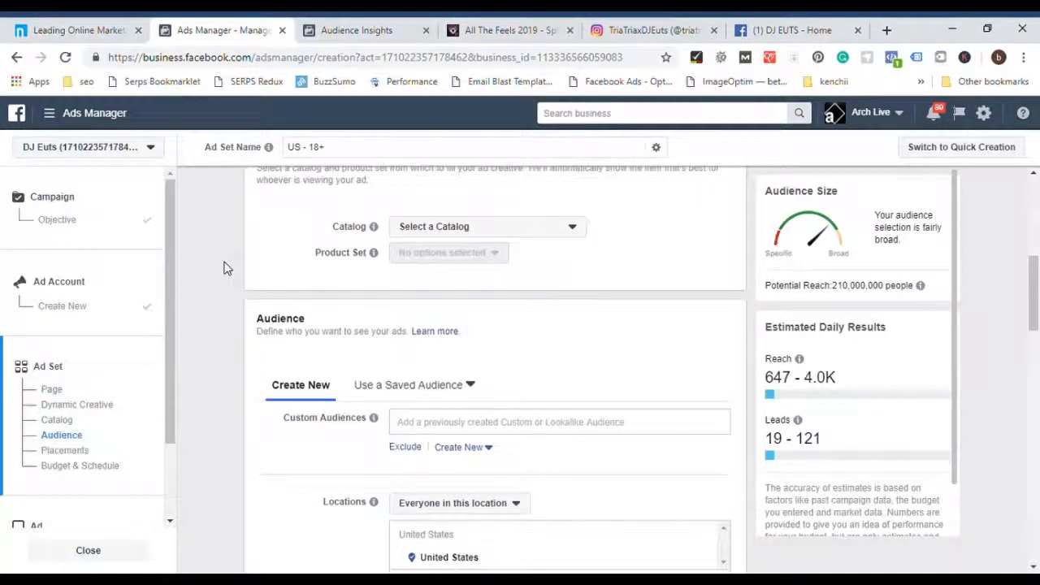
{"action": "scroll", "coordinate": [226, 268], "scroll_direction": "down", "scroll_amount": 1}
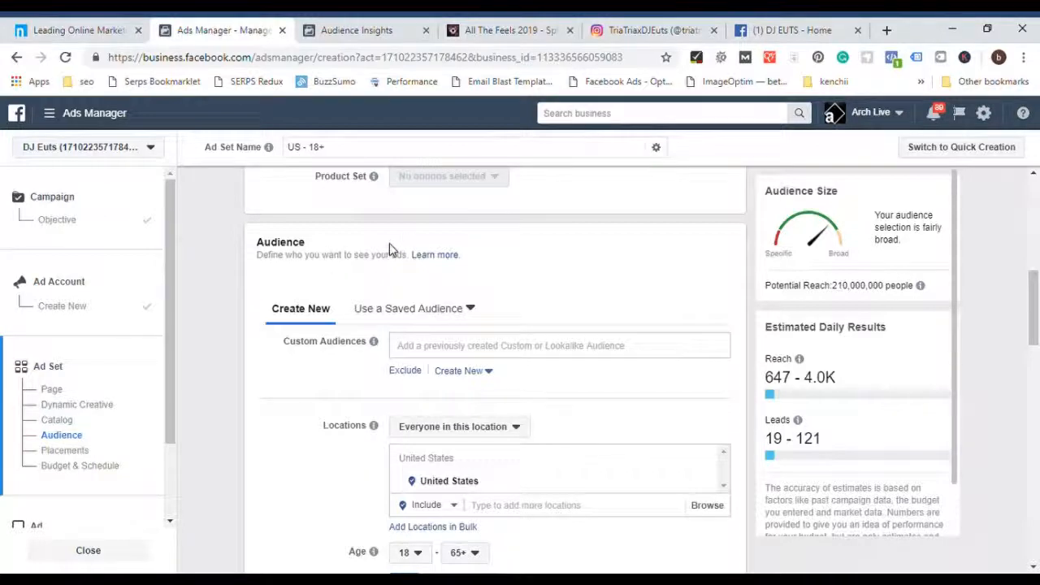
- Switch to Audience Insights and examine the page likes of the United States audience interested in hip hop music
{"action": "left_click", "coordinate": [114, 115]}
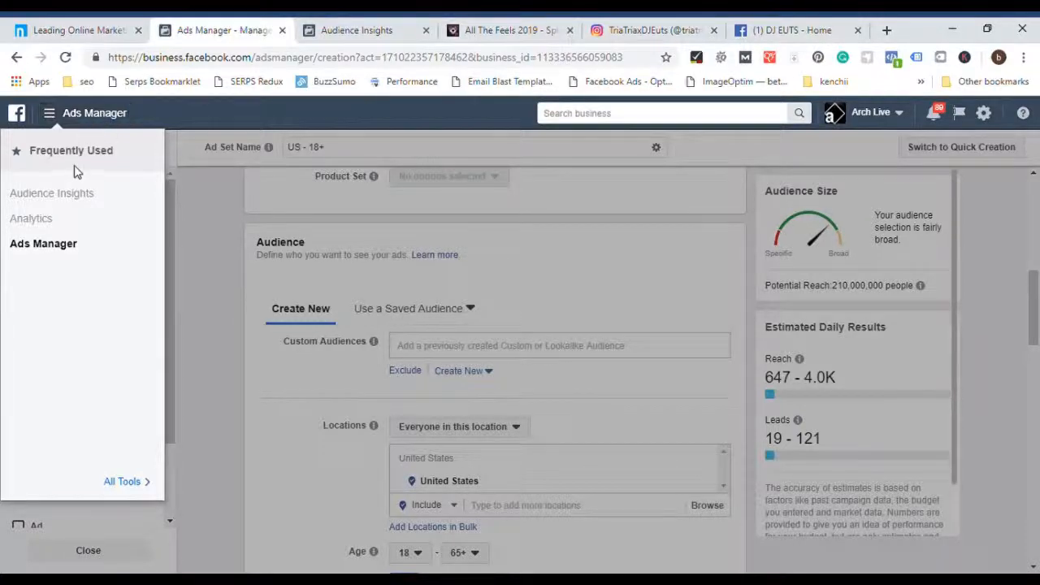
{"action": "left_click", "coordinate": [195, 227]}
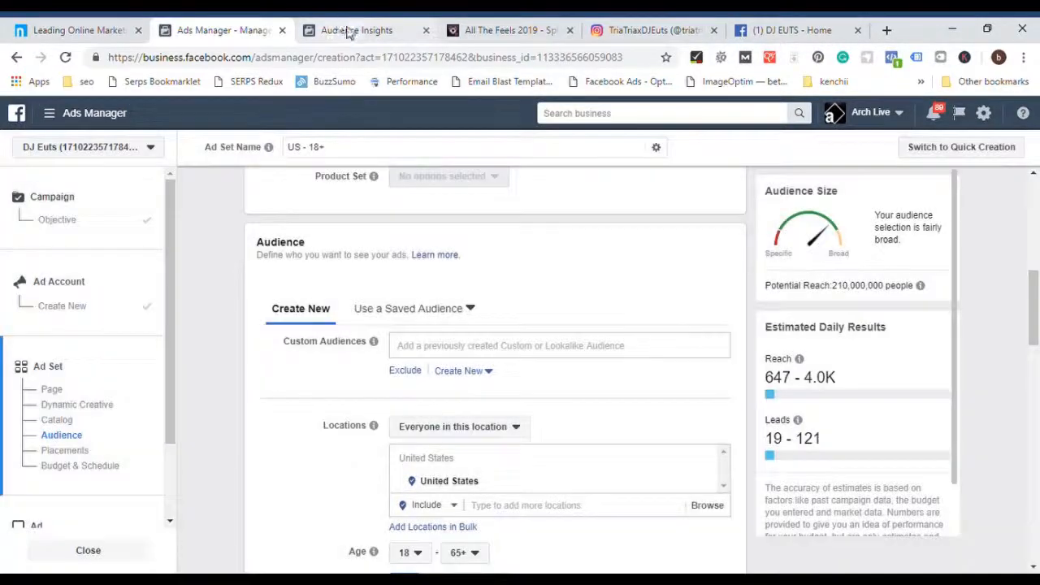
{"action": "left_click", "coordinate": [358, 30]}
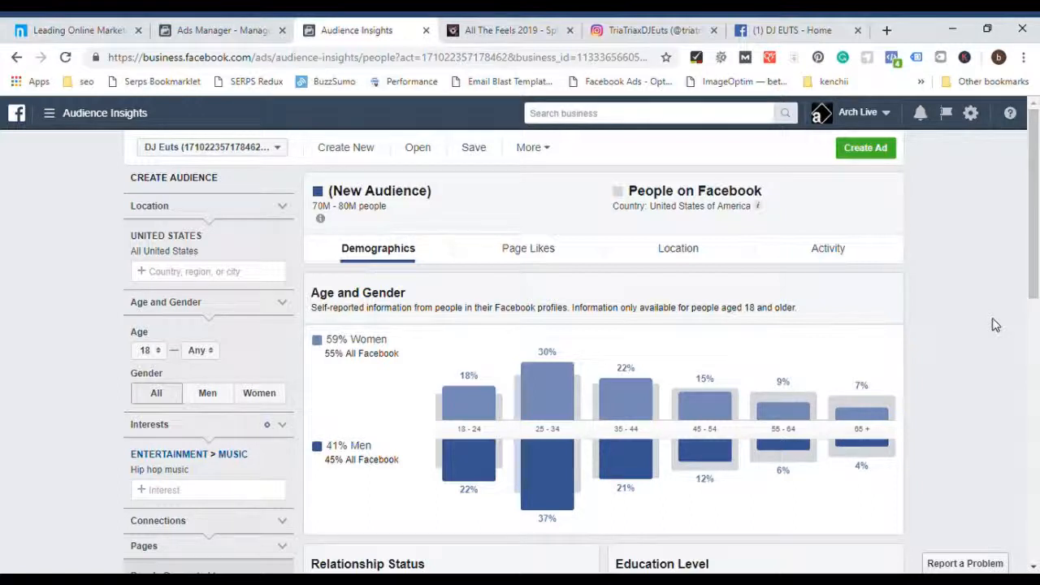
{"action": "left_click", "coordinate": [540, 259]}
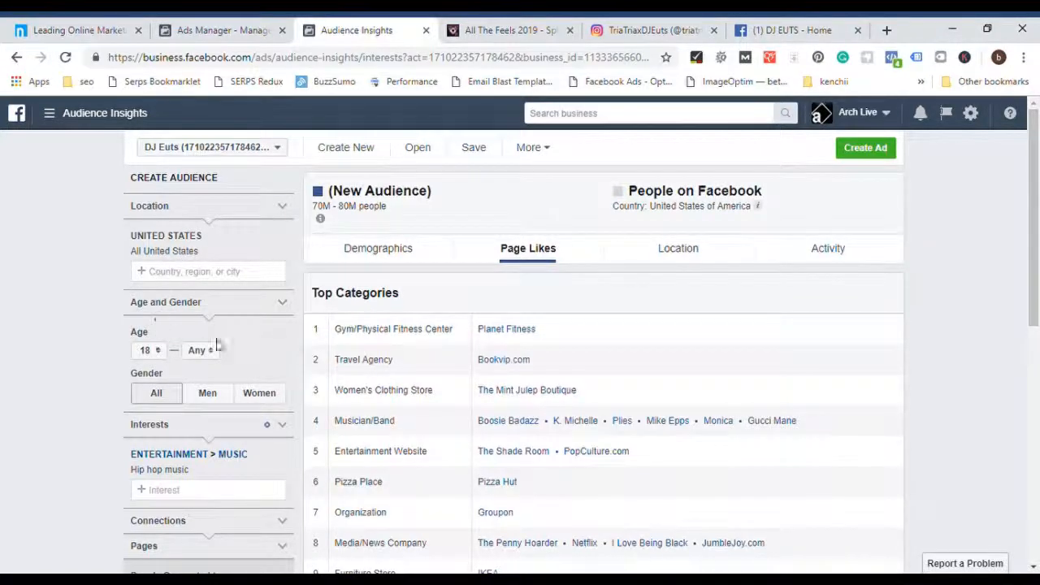
{"action": "scroll", "coordinate": [152, 390], "scroll_direction": "down", "scroll_amount": 1}
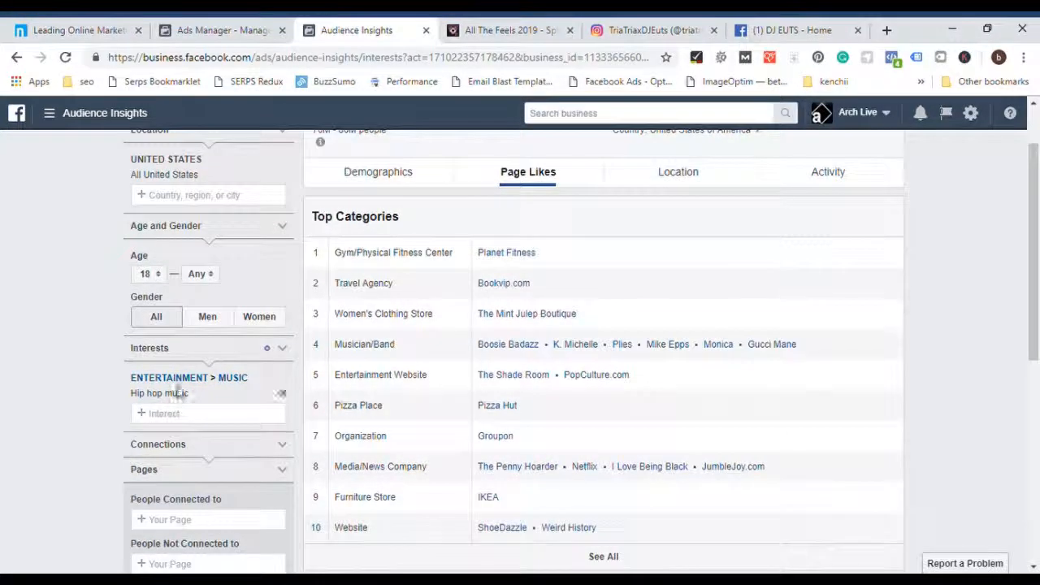
{"action": "scroll", "coordinate": [89, 351], "scroll_direction": "down", "scroll_amount": 2}
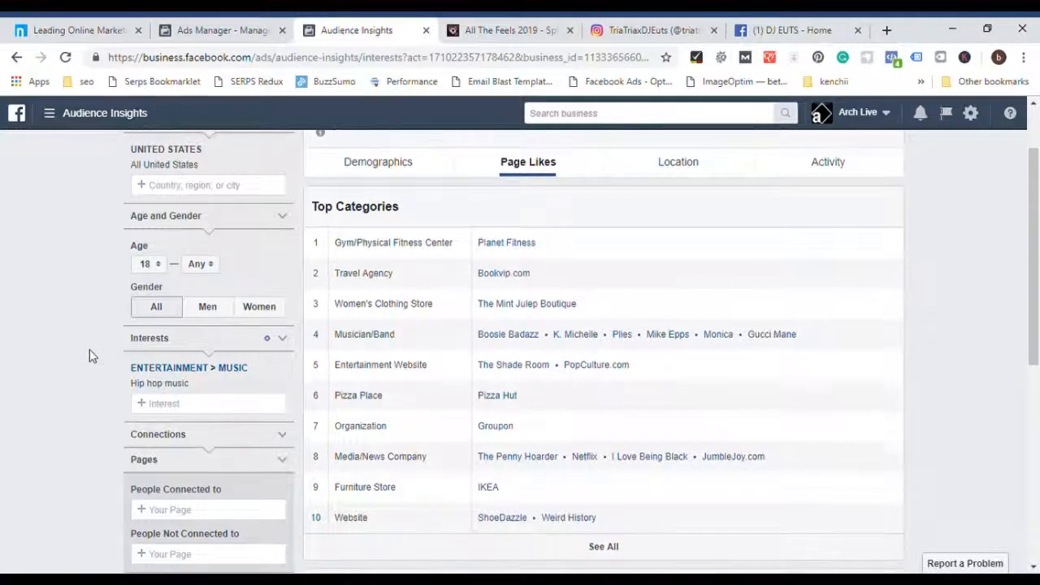
{"action": "scroll", "coordinate": [91, 356], "scroll_direction": "down", "scroll_amount": 1}
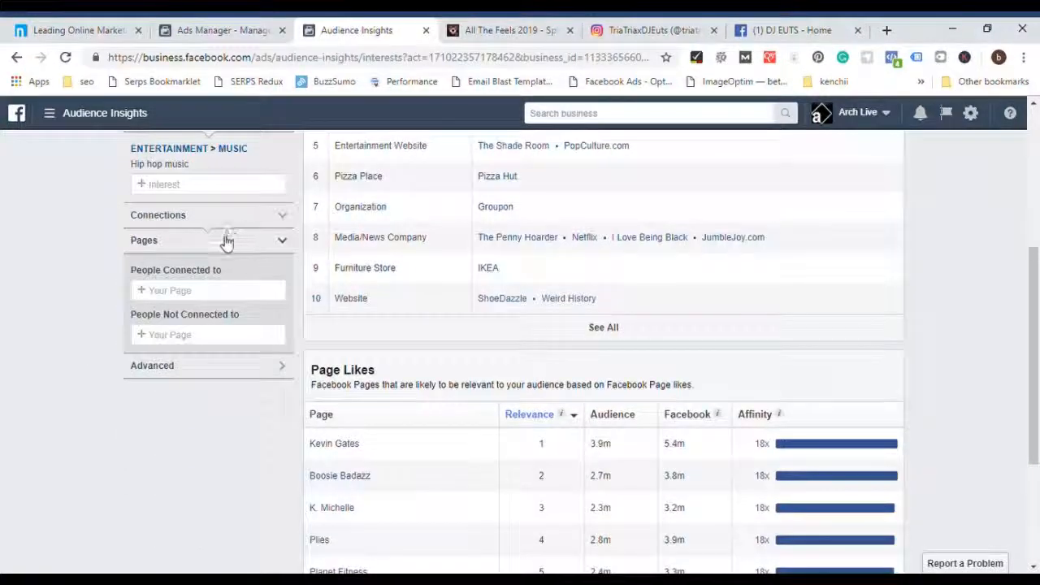
- Expand the advanced audience filters to review their categories, and bring back the audience's demographics breakdown
{"action": "left_click", "coordinate": [277, 367]}
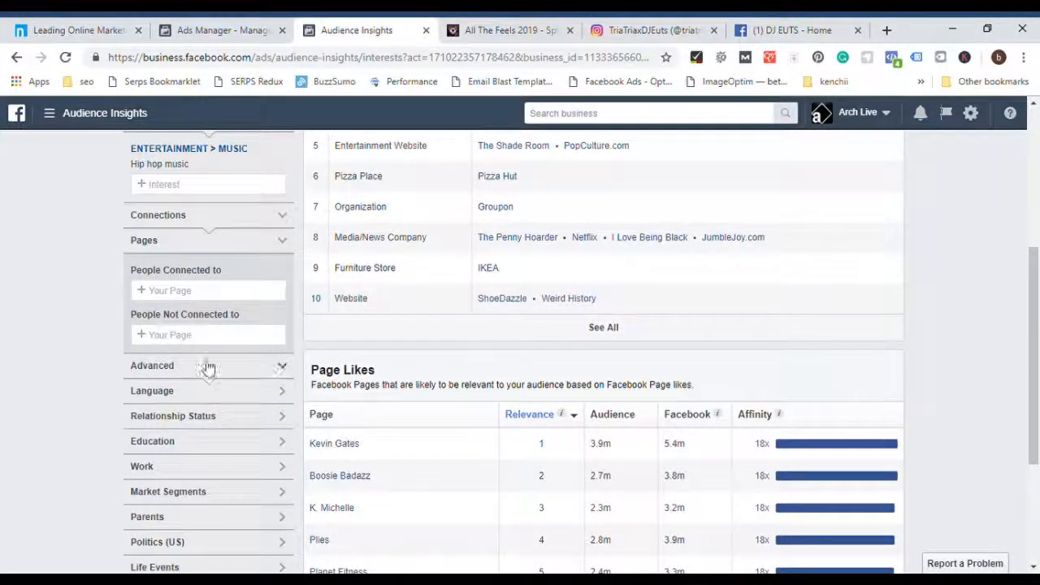
{"action": "scroll", "coordinate": [91, 382], "scroll_direction": "down", "scroll_amount": 2}
{"action": "scroll", "coordinate": [93, 381], "scroll_direction": "up", "scroll_amount": 1}
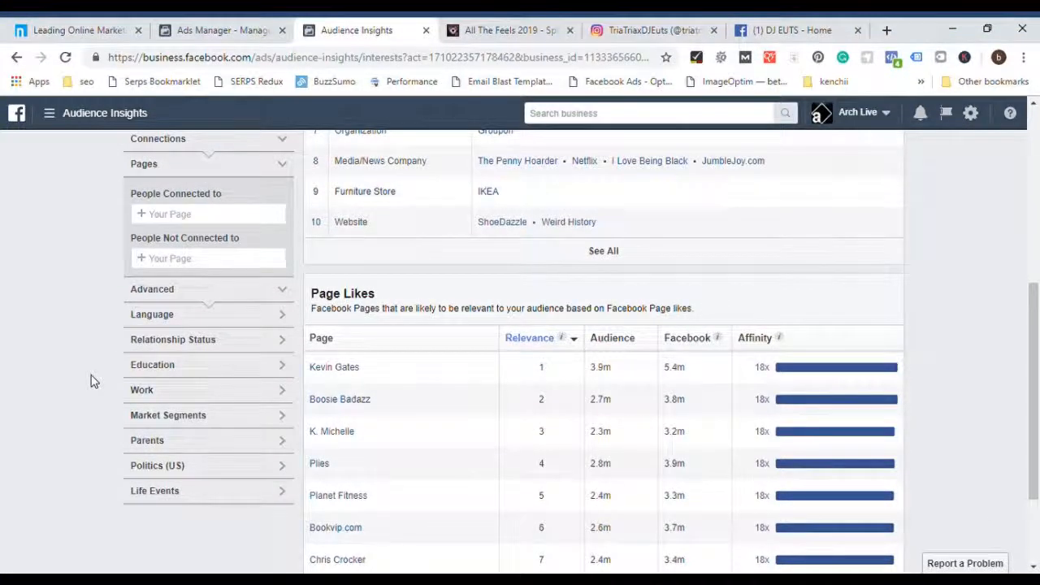
{"action": "scroll", "coordinate": [104, 355], "scroll_direction": "up", "scroll_amount": 4}
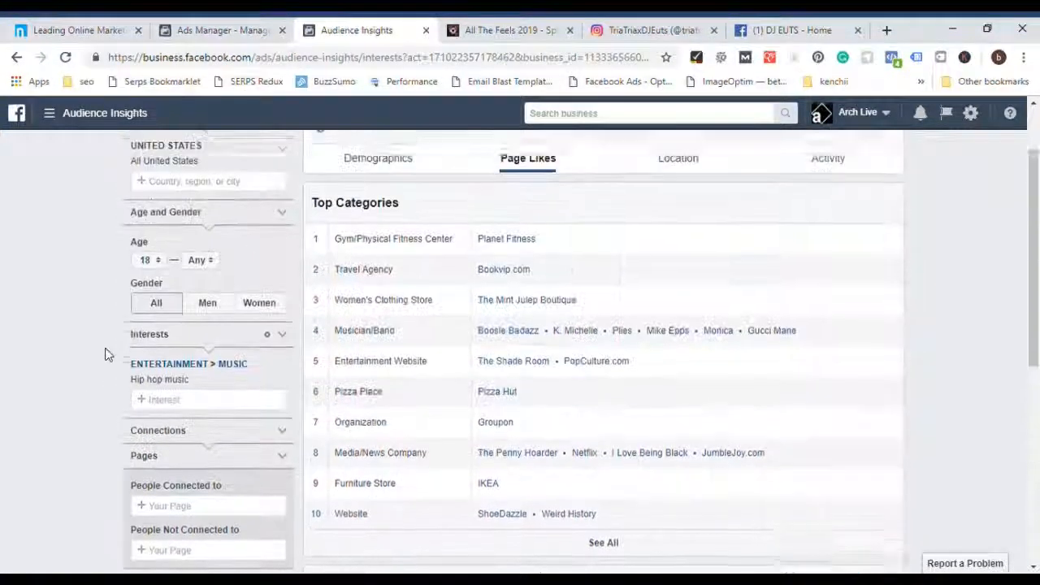
{"action": "scroll", "coordinate": [105, 355], "scroll_direction": "up", "scroll_amount": 1}
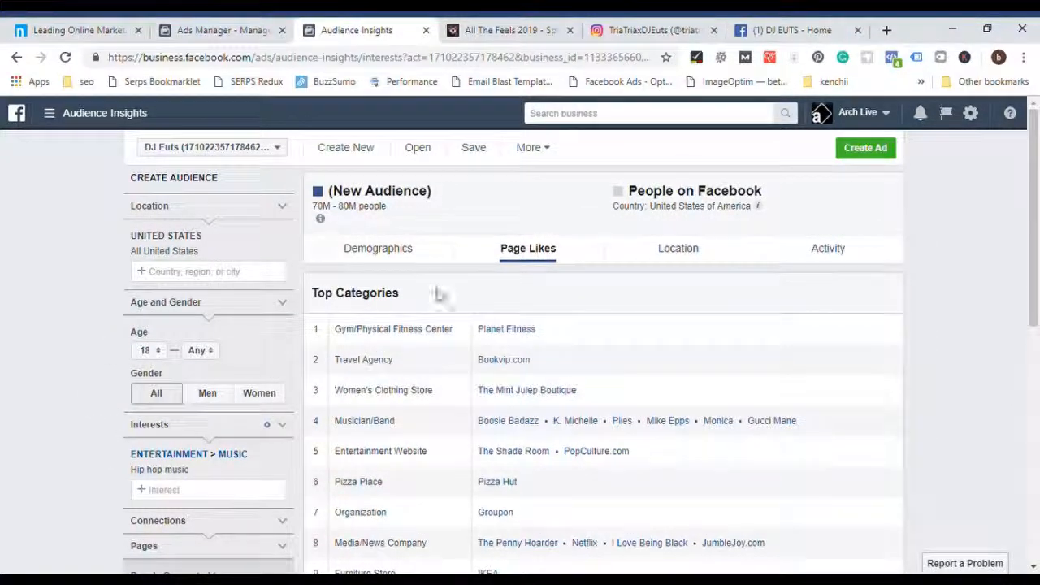
{"action": "left_click", "coordinate": [421, 254]}
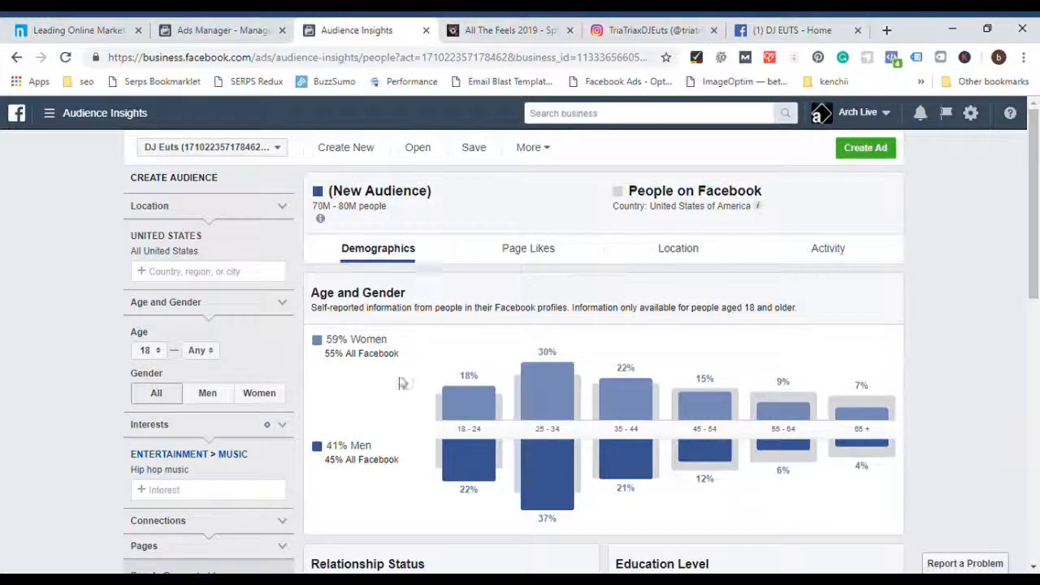
- Review the audience's demographics from age and gender through relationship status and education level down to job titles
{"action": "scroll", "coordinate": [399, 429], "scroll_direction": "down", "scroll_amount": 2}
{"action": "scroll", "coordinate": [798, 411], "scroll_direction": "down", "scroll_amount": 4}
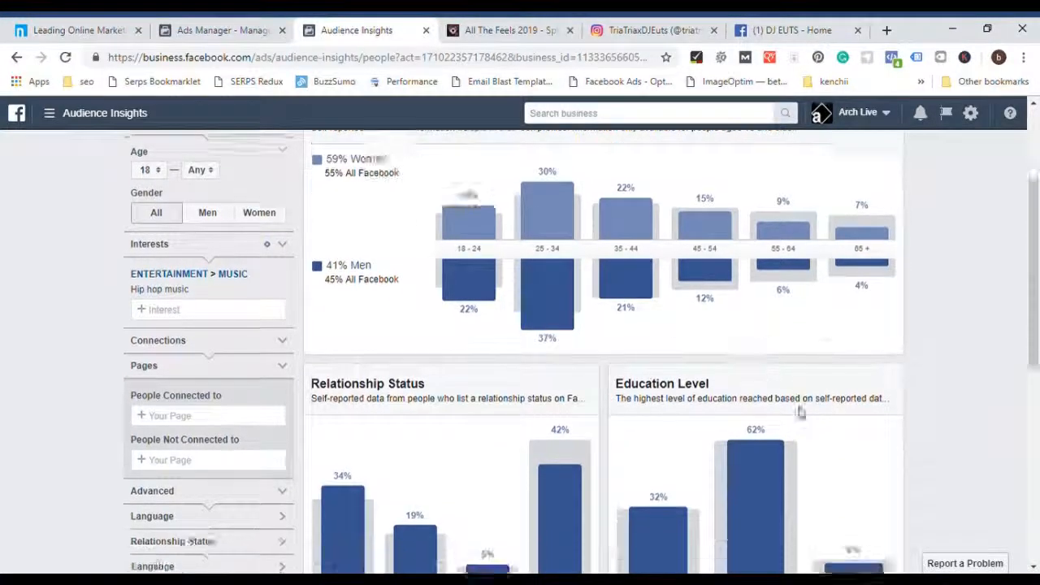
{"action": "scroll", "coordinate": [492, 389], "scroll_direction": "down", "scroll_amount": 3}
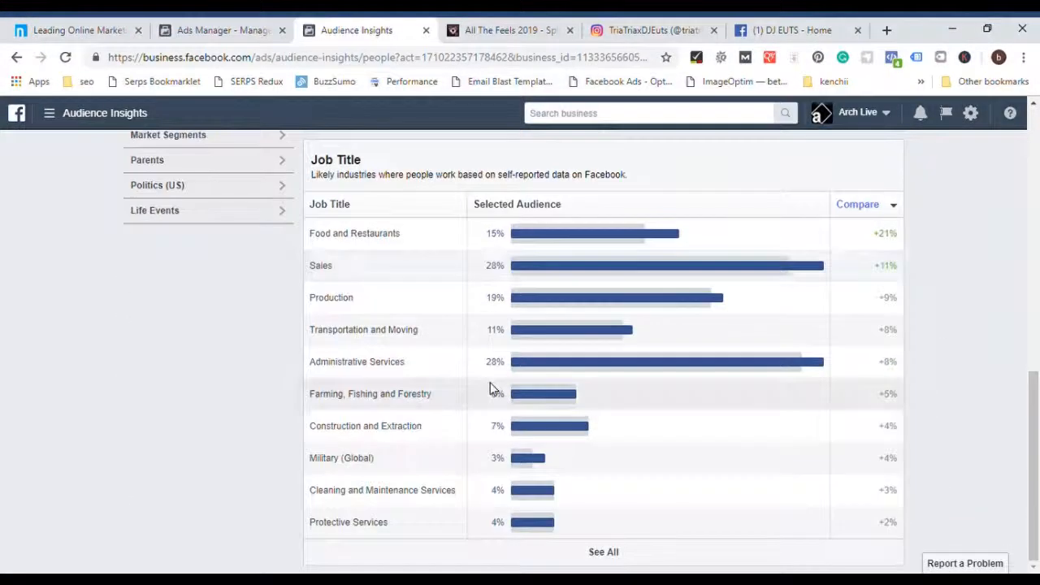
{"action": "scroll", "coordinate": [492, 388], "scroll_direction": "up", "scroll_amount": 5}
{"action": "scroll", "coordinate": [491, 390], "scroll_direction": "up", "scroll_amount": 4}
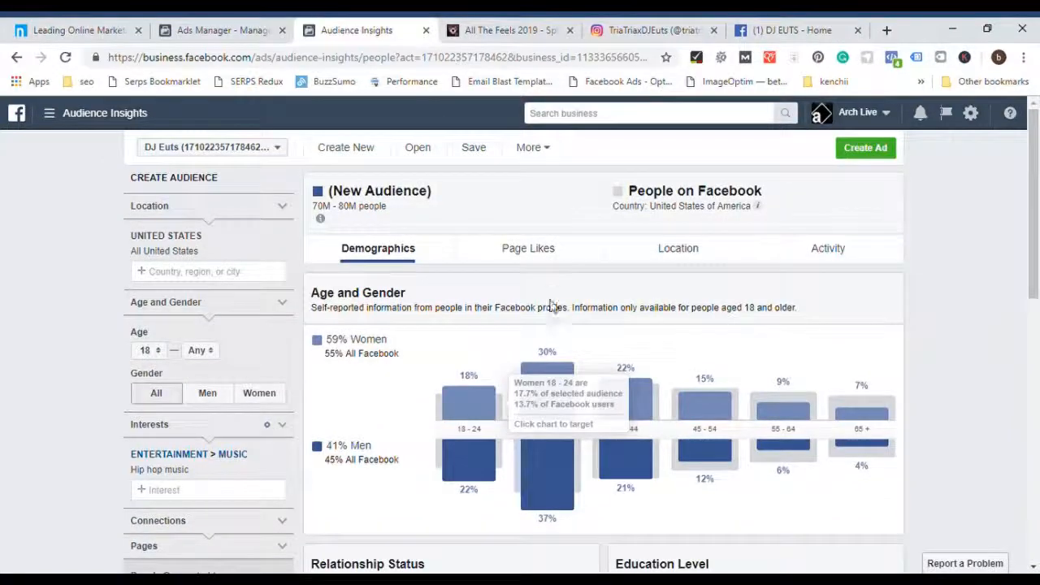
- Open the audience's page likes, expand the full list of top categories, and examine the pages listed in each category
{"action": "left_click", "coordinate": [543, 252]}
{"action": "scroll", "coordinate": [766, 282], "scroll_direction": "down", "scroll_amount": 2}
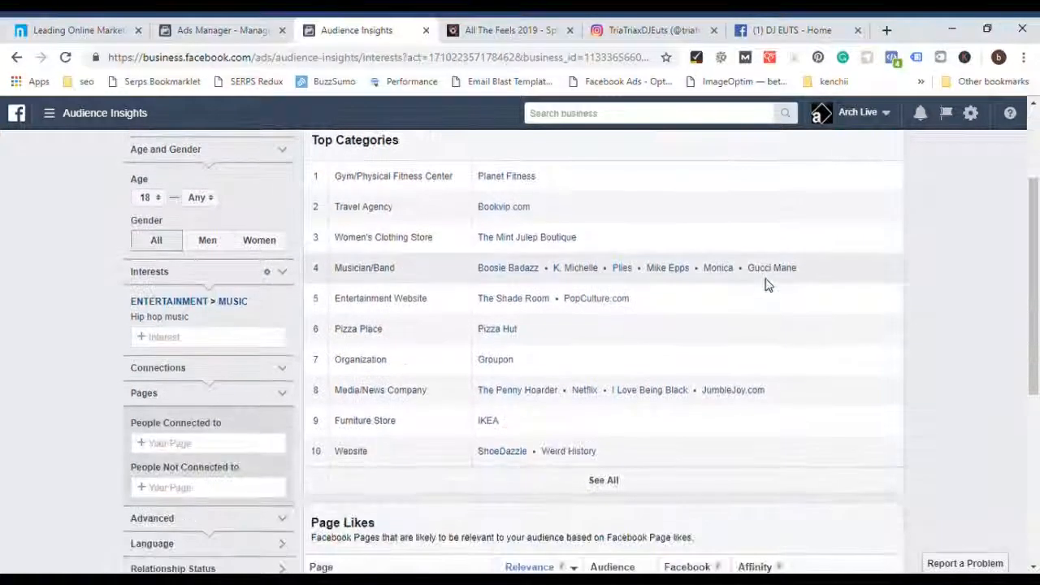
{"action": "left_click", "coordinate": [613, 481]}
{"action": "scroll", "coordinate": [722, 429], "scroll_direction": "down", "scroll_amount": 5}
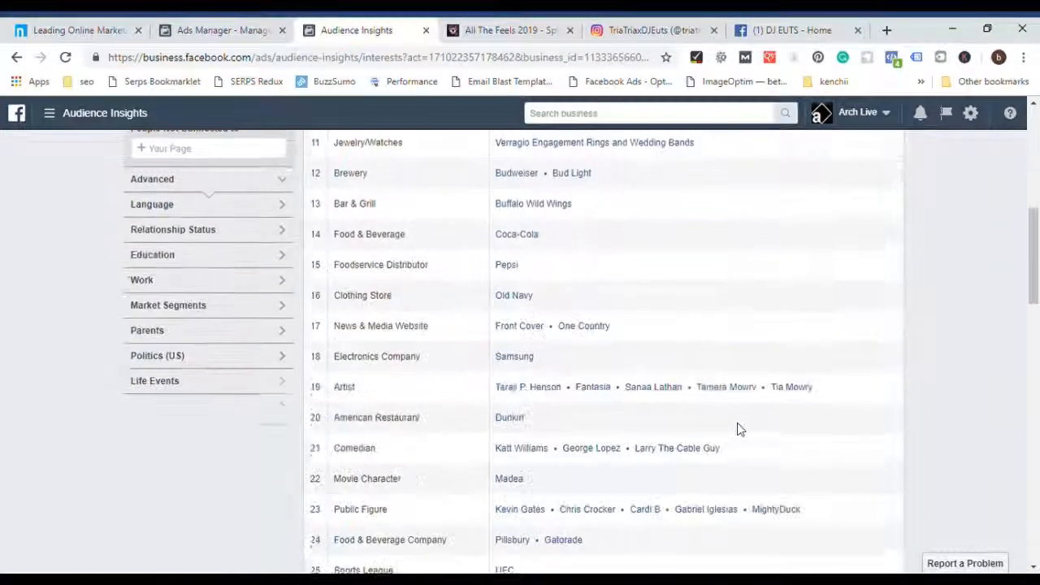
{"action": "scroll", "coordinate": [739, 429], "scroll_direction": "up", "scroll_amount": 2}
{"action": "scroll", "coordinate": [739, 429], "scroll_direction": "up", "scroll_amount": 1}
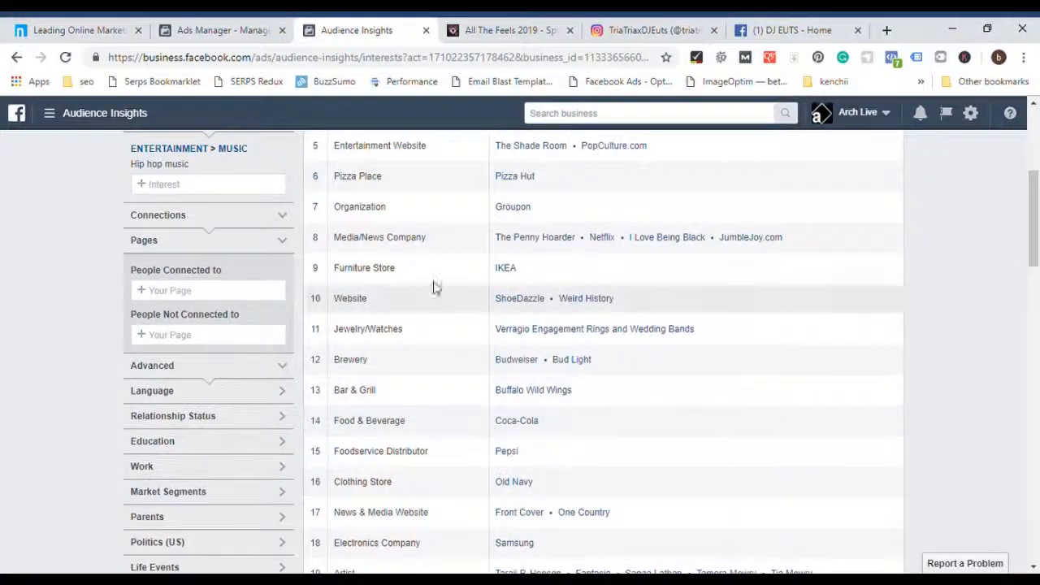
{"action": "scroll", "coordinate": [195, 190], "scroll_direction": "up", "scroll_amount": 2}
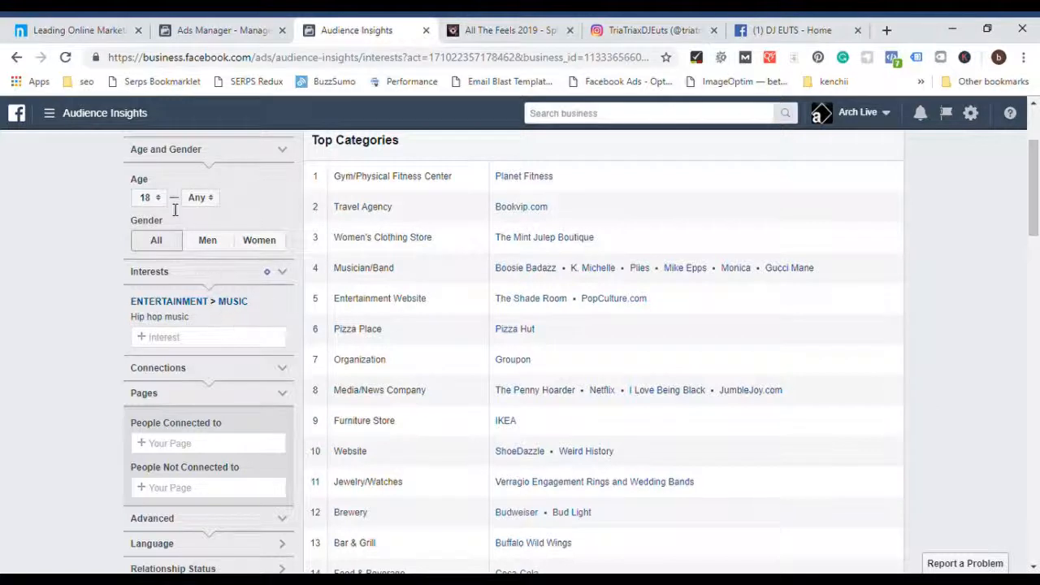
{"action": "scroll", "coordinate": [214, 273], "scroll_direction": "up", "scroll_amount": 2}
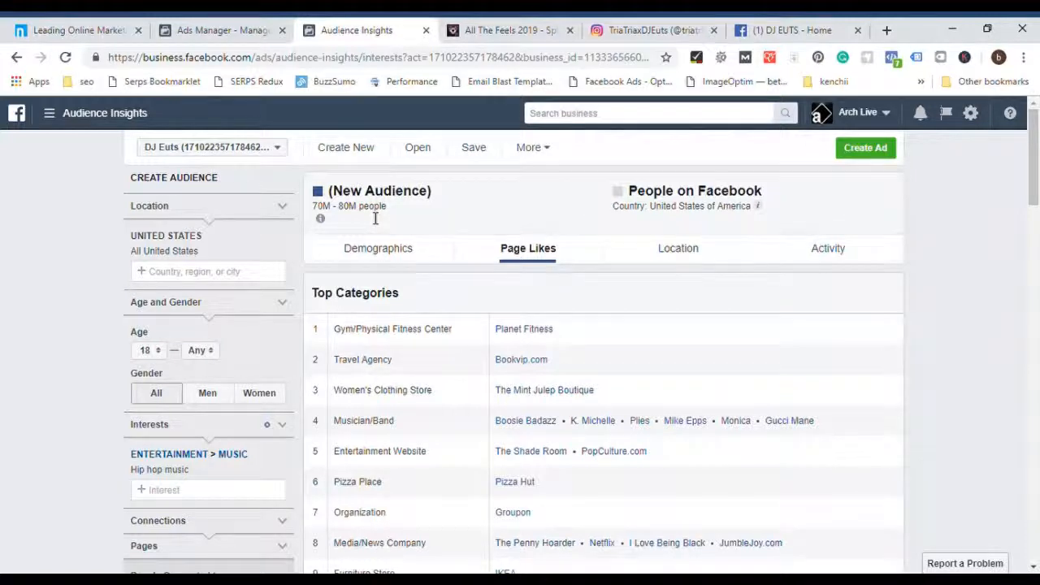
{"action": "scroll", "coordinate": [492, 367], "scroll_direction": "down", "scroll_amount": 1}
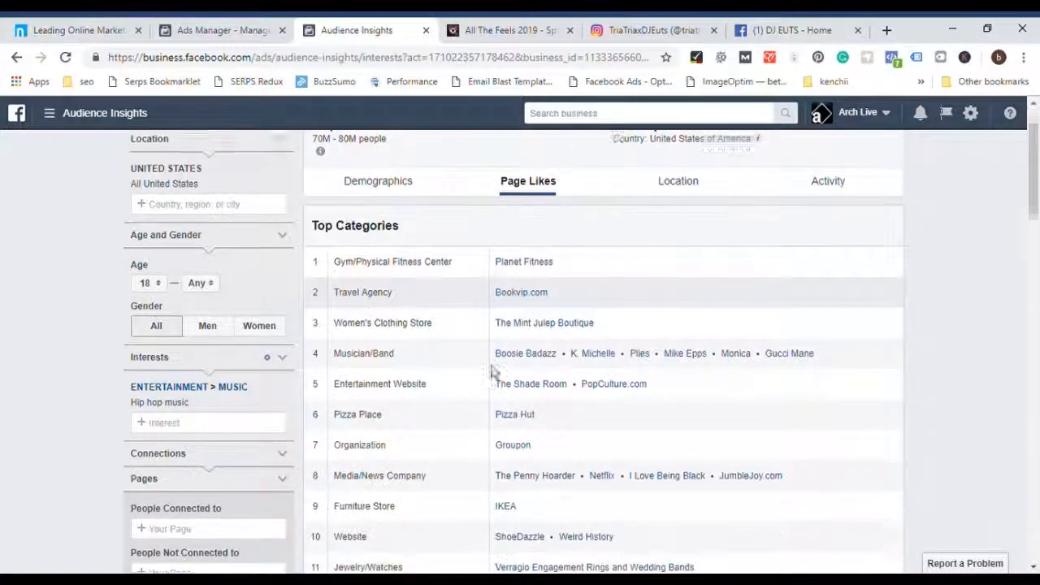
{"action": "scroll", "coordinate": [520, 272], "scroll_direction": "down", "scroll_amount": 2}
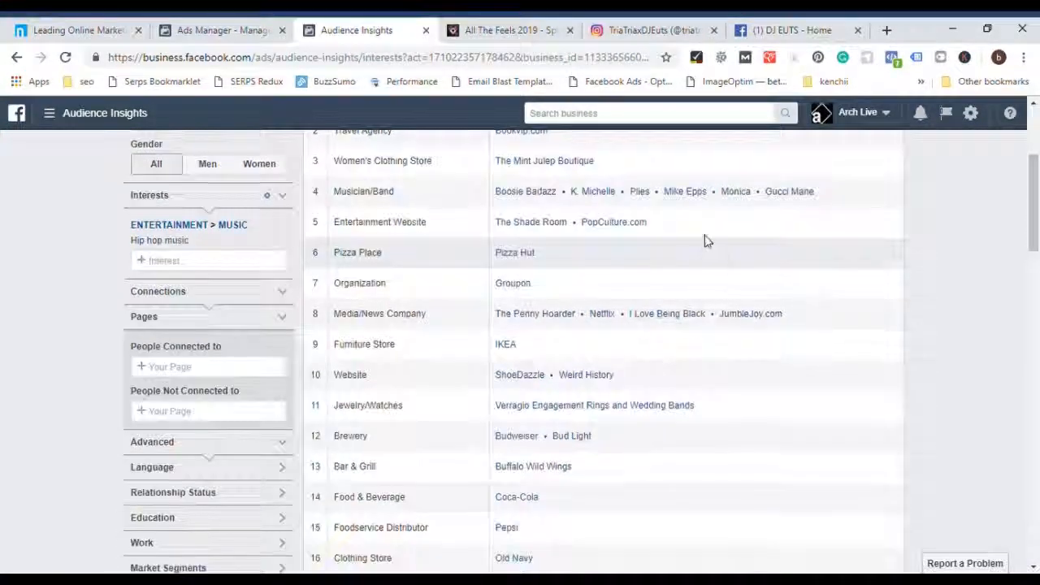
{"action": "scroll", "coordinate": [696, 288], "scroll_direction": "up", "scroll_amount": 2}
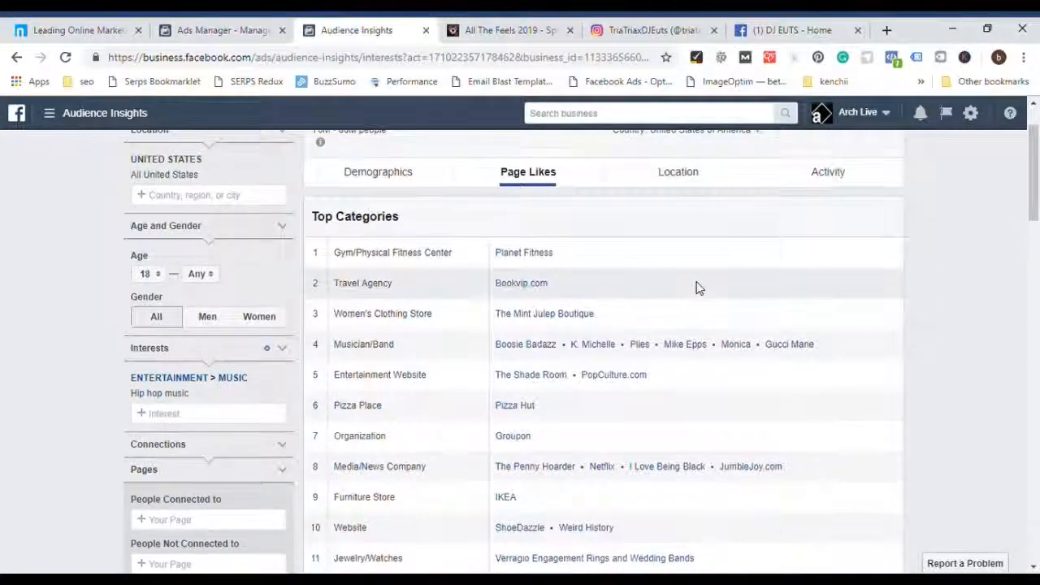
{"action": "scroll", "coordinate": [696, 287], "scroll_direction": "down", "scroll_amount": 1}
{"action": "scroll", "coordinate": [354, 256], "scroll_direction": "down", "scroll_amount": 3}
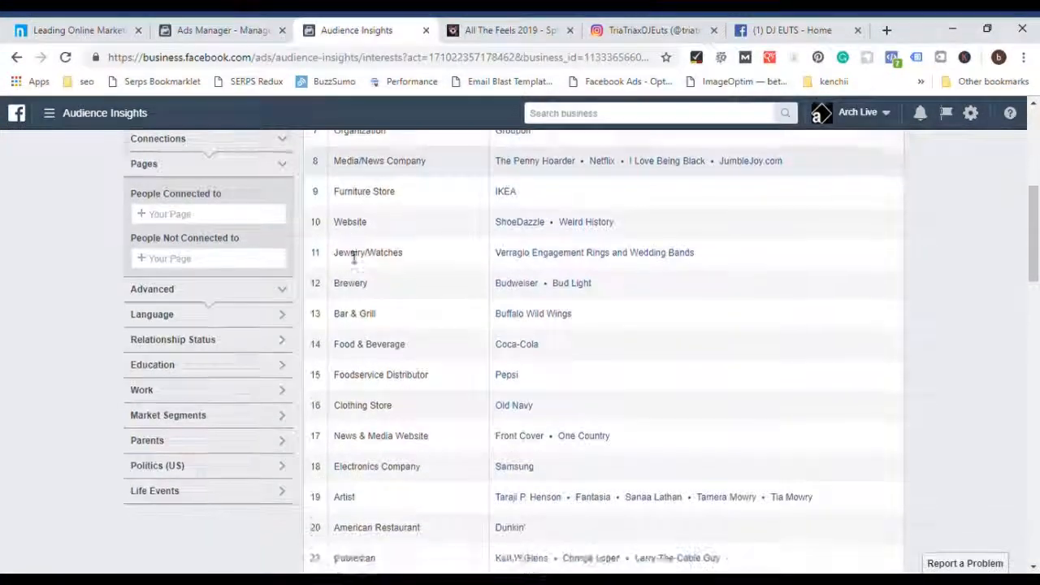
{"action": "scroll", "coordinate": [354, 258], "scroll_direction": "down", "scroll_amount": 1}
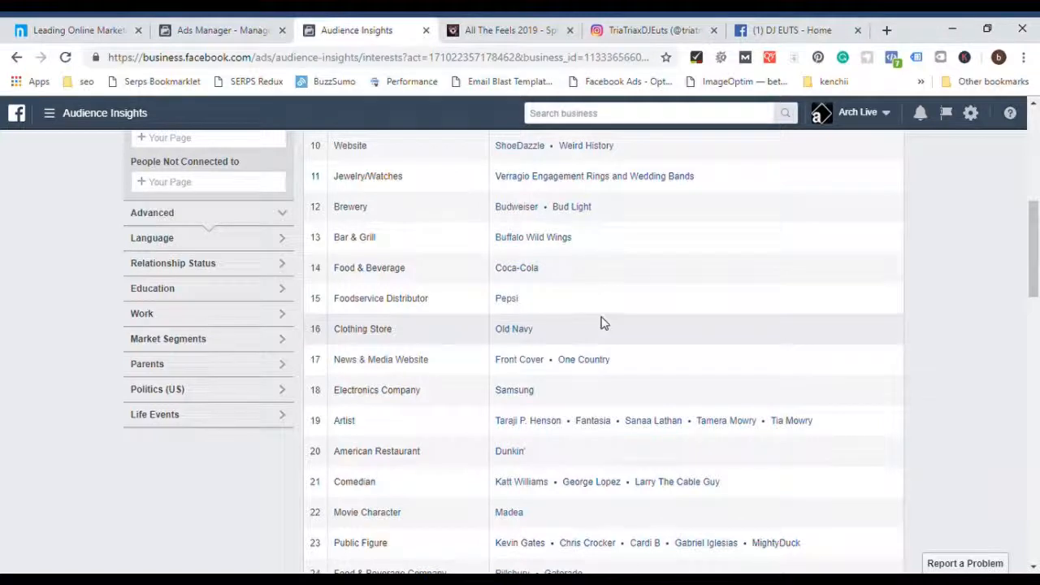
{"action": "scroll", "coordinate": [181, 162], "scroll_direction": "up", "scroll_amount": 1}
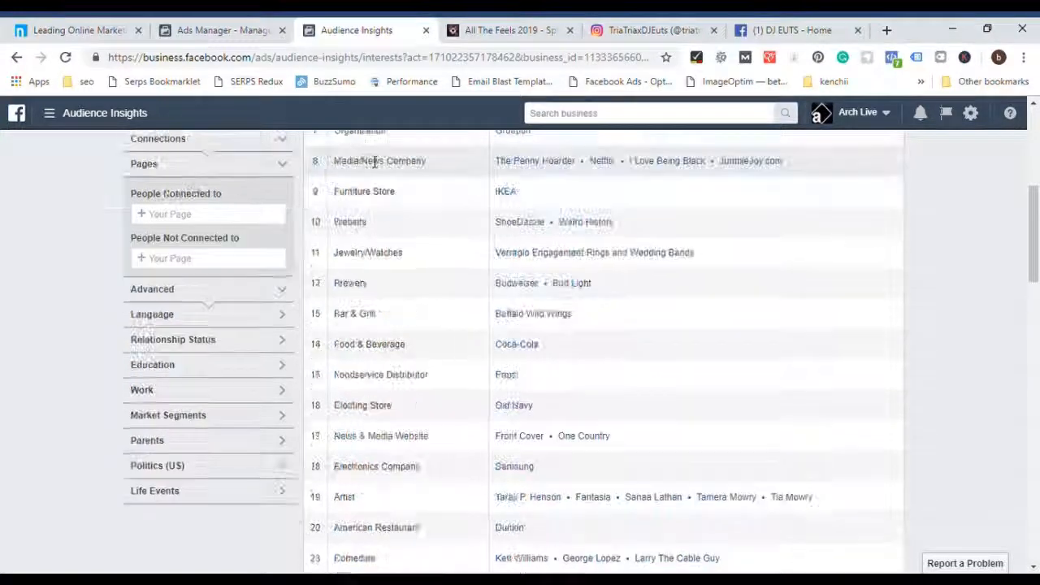
- Switch back to the ad set in Ads Manager and set the audience location to the state of Georgia, United States
{"action": "left_click", "coordinate": [217, 33]}
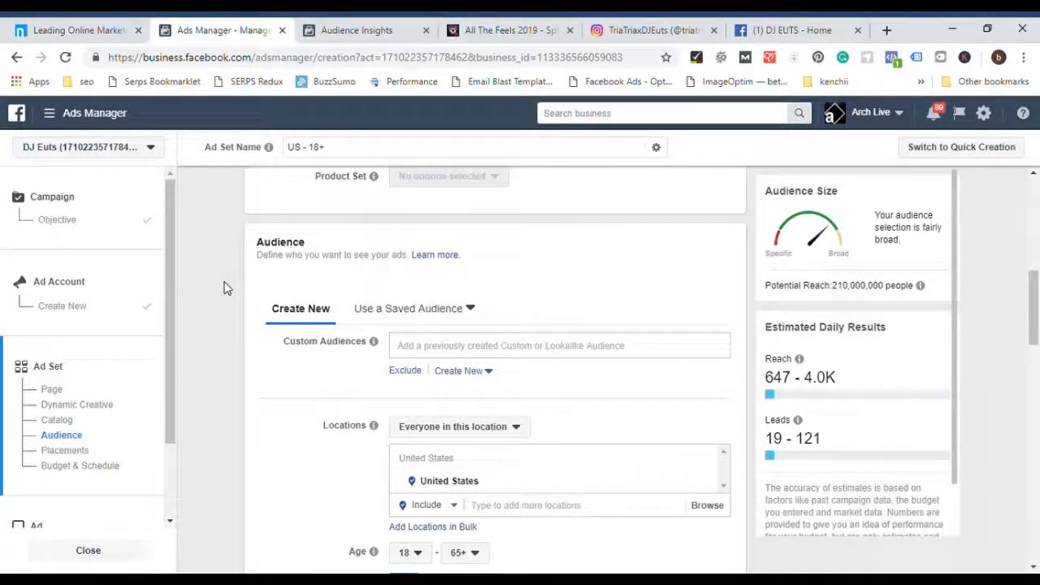
{"action": "scroll", "coordinate": [226, 289], "scroll_direction": "down", "scroll_amount": 1}
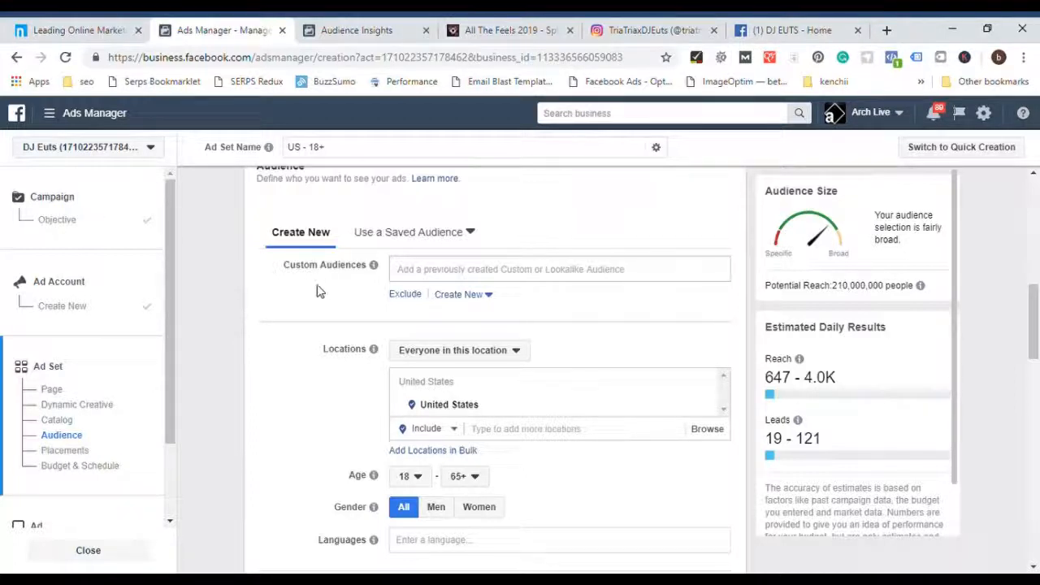
{"action": "scroll", "coordinate": [301, 290], "scroll_direction": "down", "scroll_amount": 2}
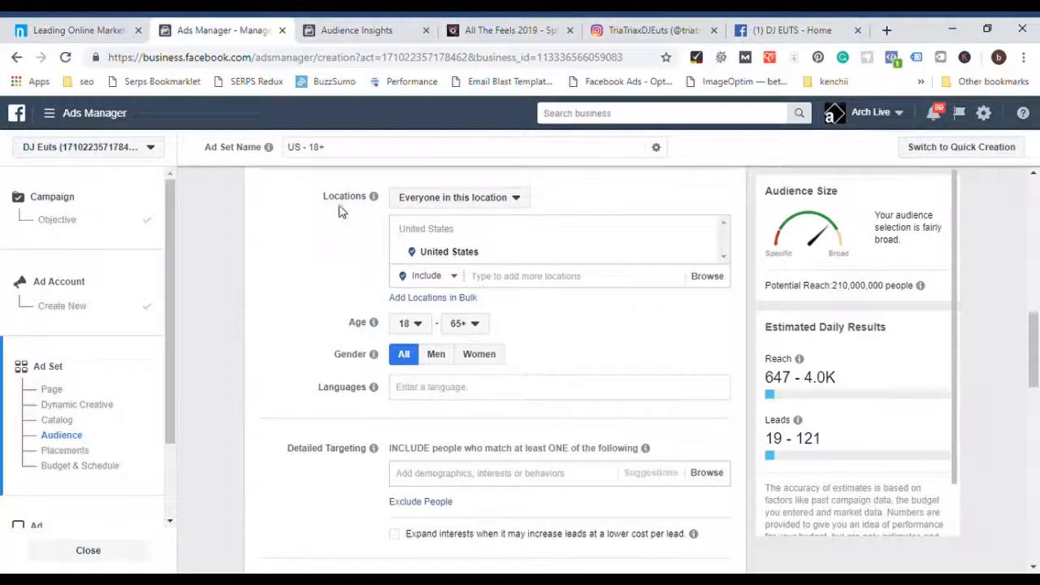
{"action": "left_click", "coordinate": [546, 279]}
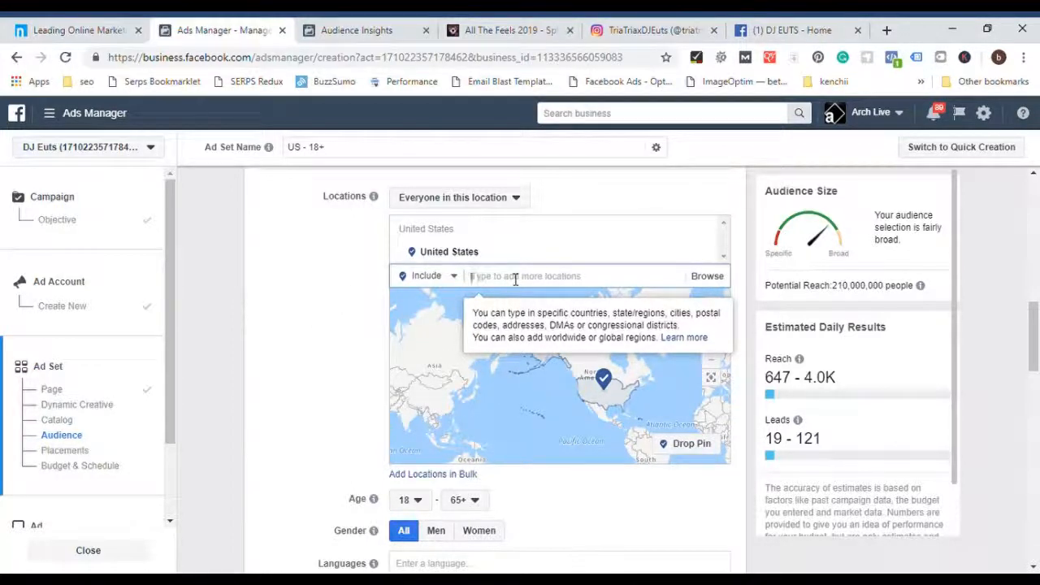
{"action": "type", "text": "ge"}
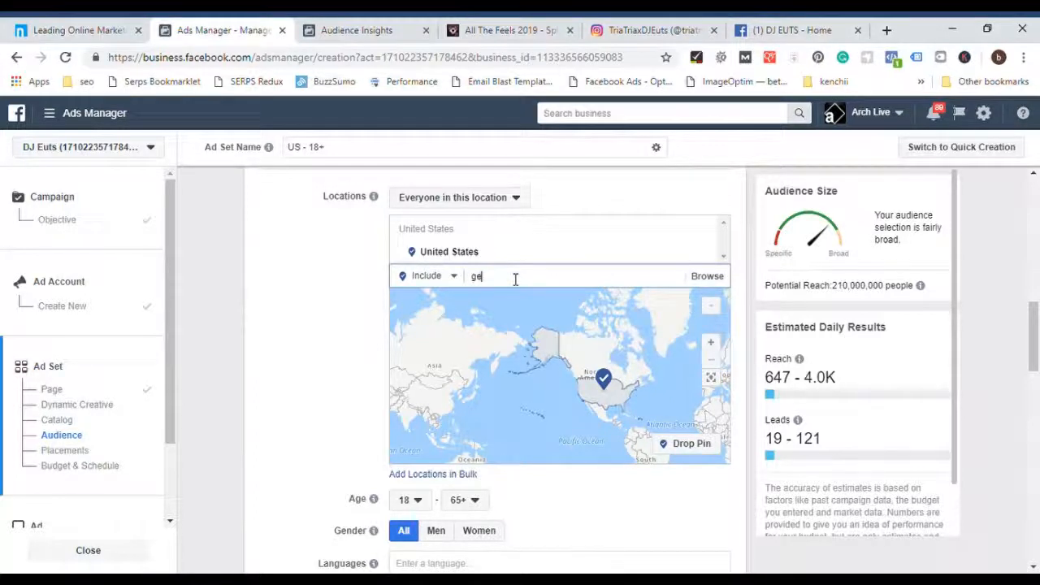
{"action": "type", "text": "o"}
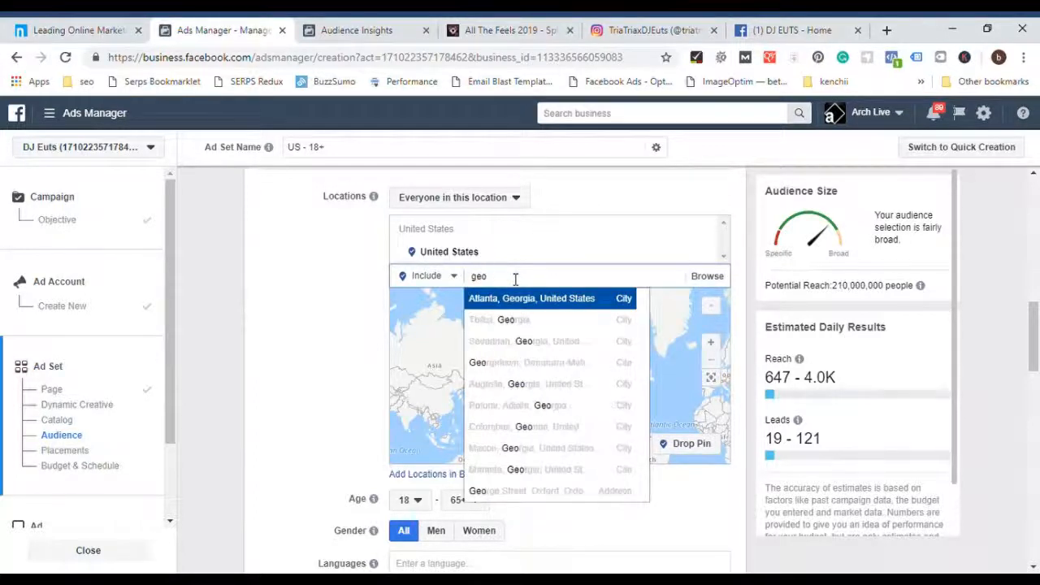
{"action": "type", "text": "rgi"}
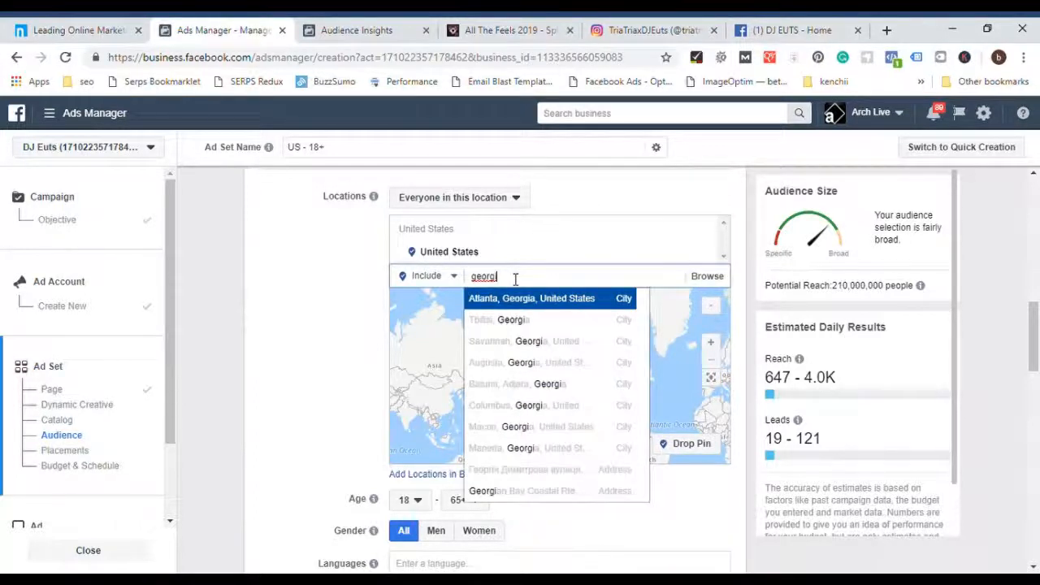
{"action": "type", "text": "a"}
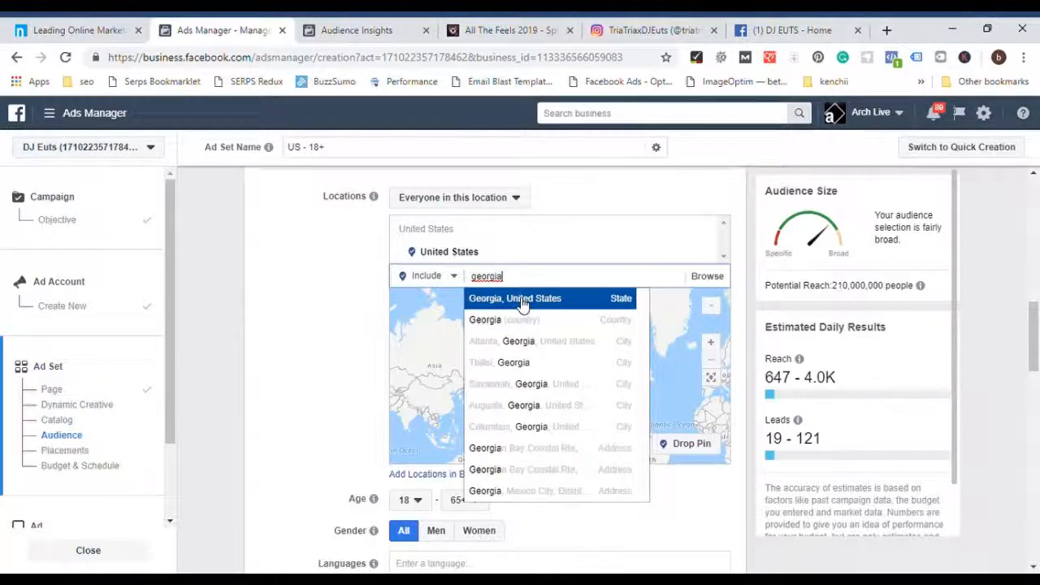
{"action": "key", "text": "Return"}
- Set the ad set audience's age range to 21 through 55
{"action": "scroll", "coordinate": [357, 333], "scroll_direction": "down", "scroll_amount": 3}
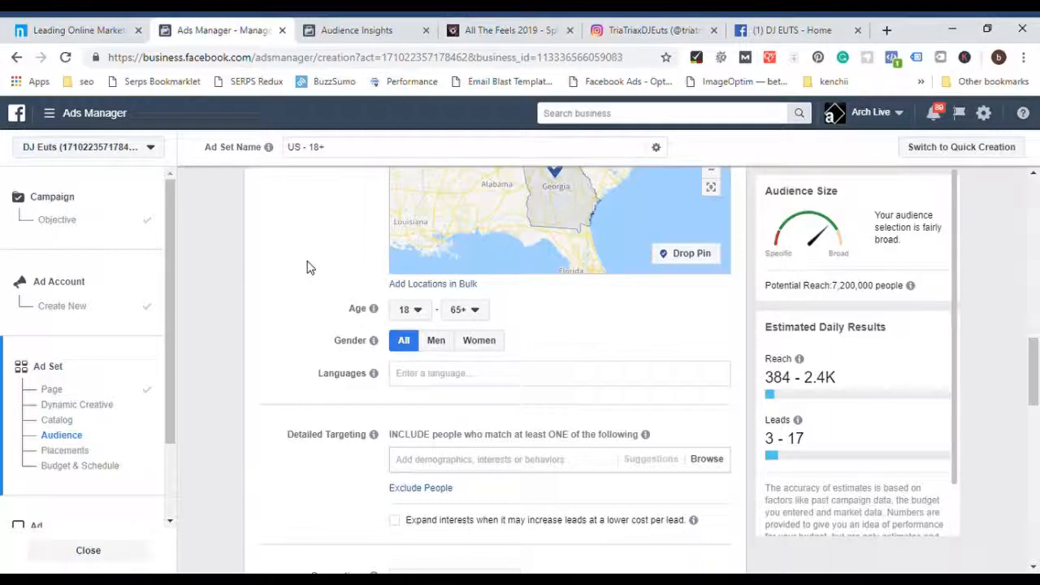
{"action": "left_click", "coordinate": [414, 310]}
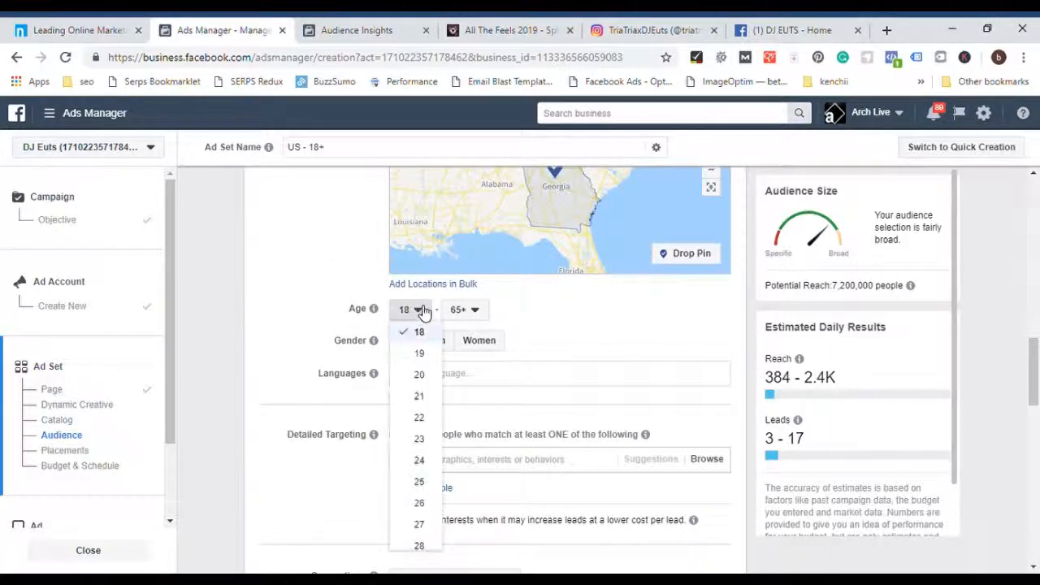
{"action": "left_click", "coordinate": [421, 398]}
{"action": "left_click", "coordinate": [460, 310]}
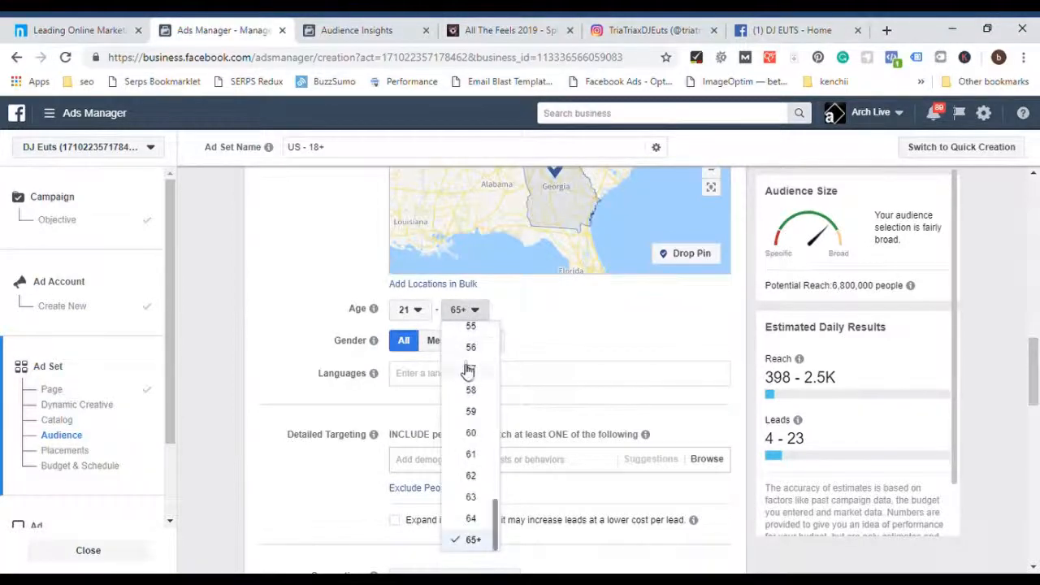
{"action": "scroll", "coordinate": [471, 430], "scroll_direction": "up", "scroll_amount": 1}
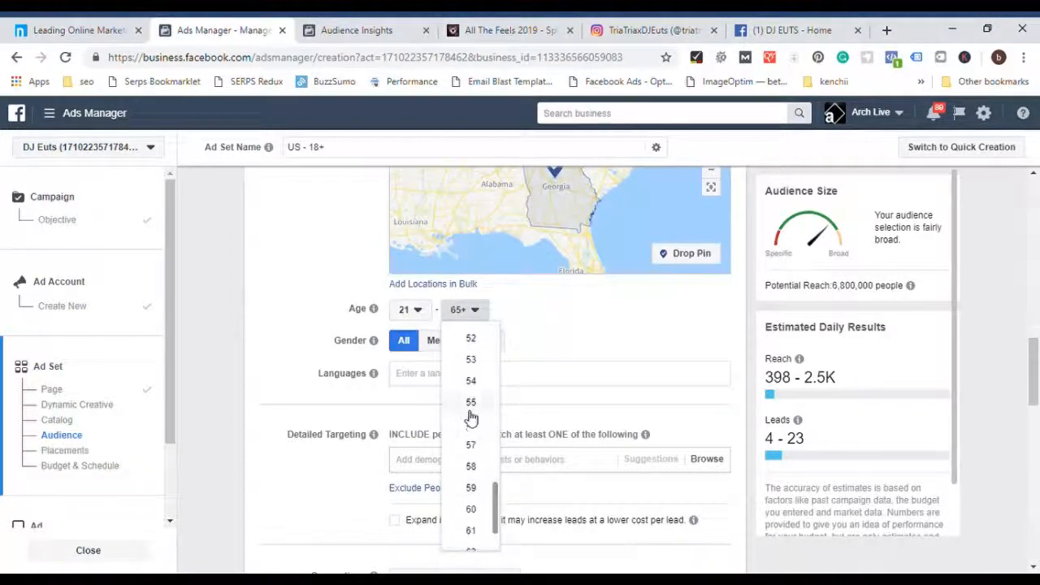
{"action": "scroll", "coordinate": [471, 418], "scroll_direction": "up", "scroll_amount": 1}
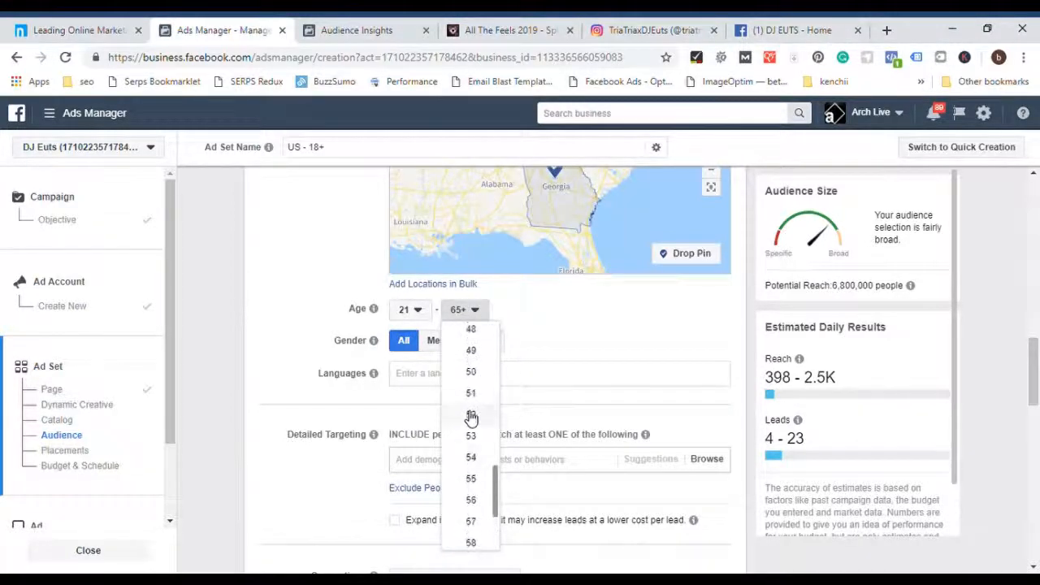
{"action": "left_click", "coordinate": [471, 478]}
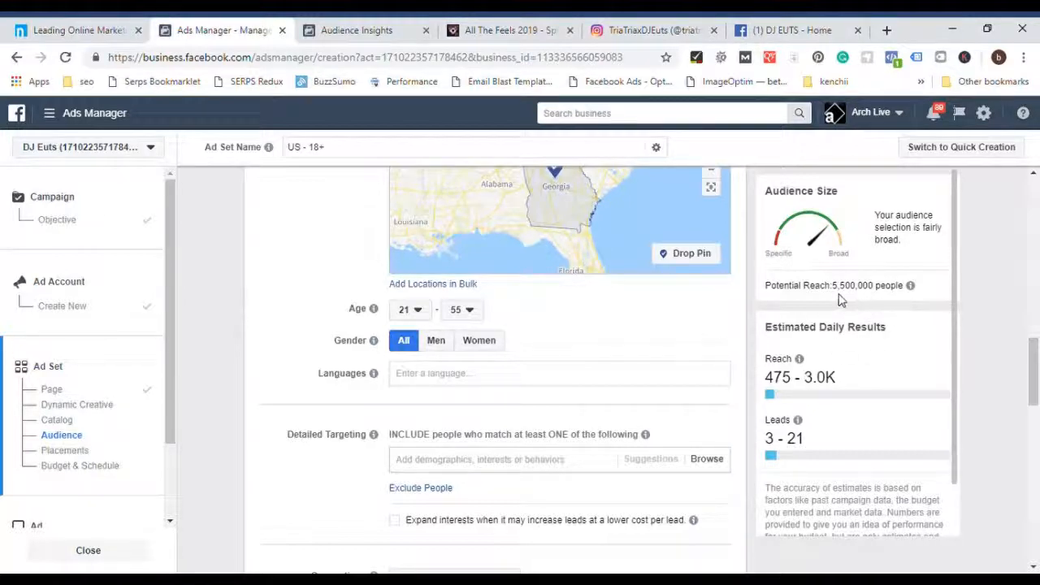
{"action": "mouse_move", "coordinate": [907, 293]}
- Add the Hip hop music interest to the audience's detailed targeting
{"action": "scroll", "coordinate": [680, 325], "scroll_direction": "down", "scroll_amount": 1}
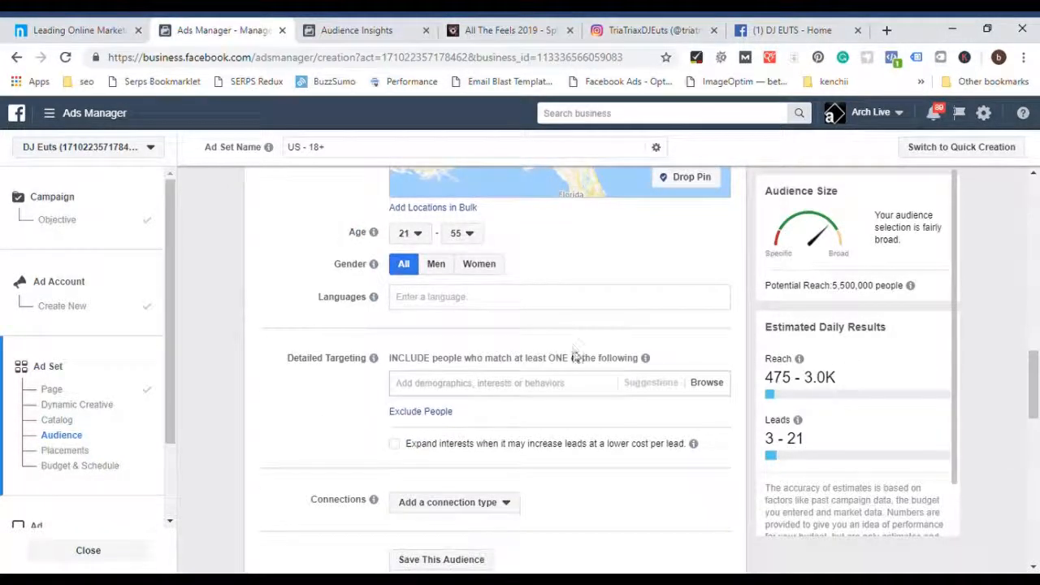
{"action": "left_click", "coordinate": [569, 390]}
{"action": "scroll", "coordinate": [525, 397], "scroll_direction": "down", "scroll_amount": 1}
{"action": "left_click", "coordinate": [707, 306]}
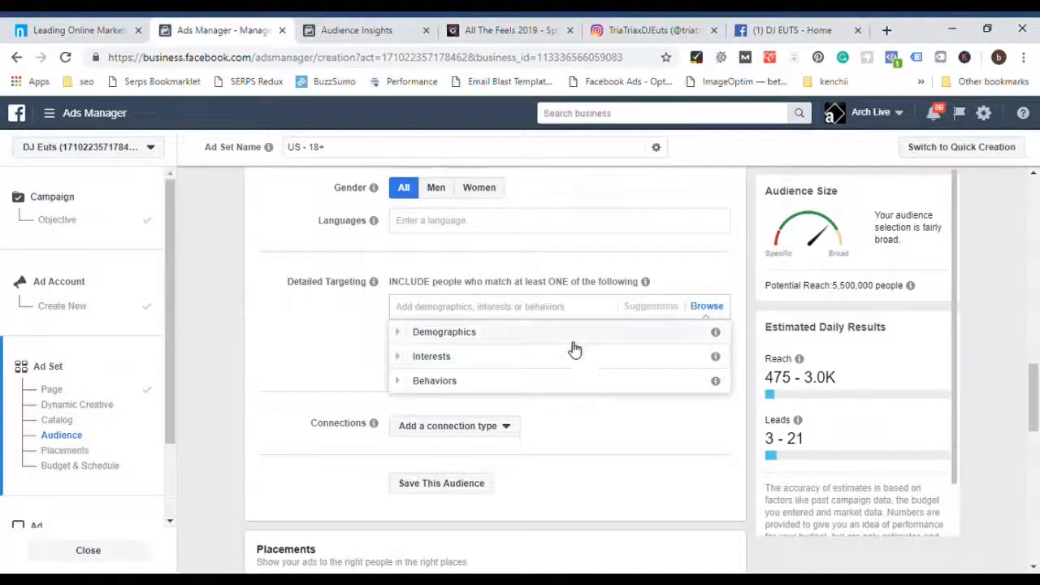
{"action": "left_click", "coordinate": [362, 339]}
{"action": "left_click", "coordinate": [436, 309]}
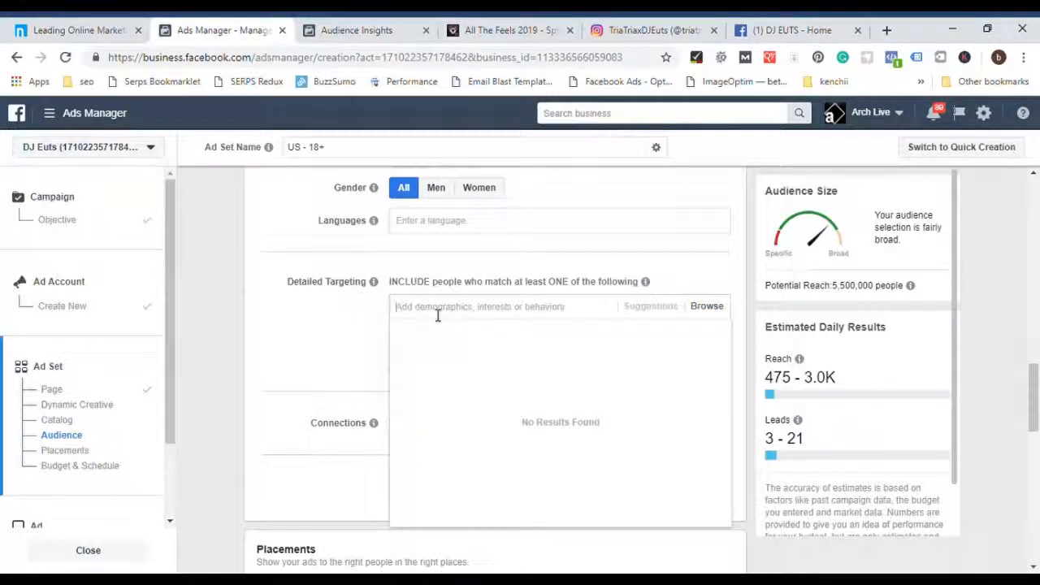
{"action": "type", "text": "hip hop"}
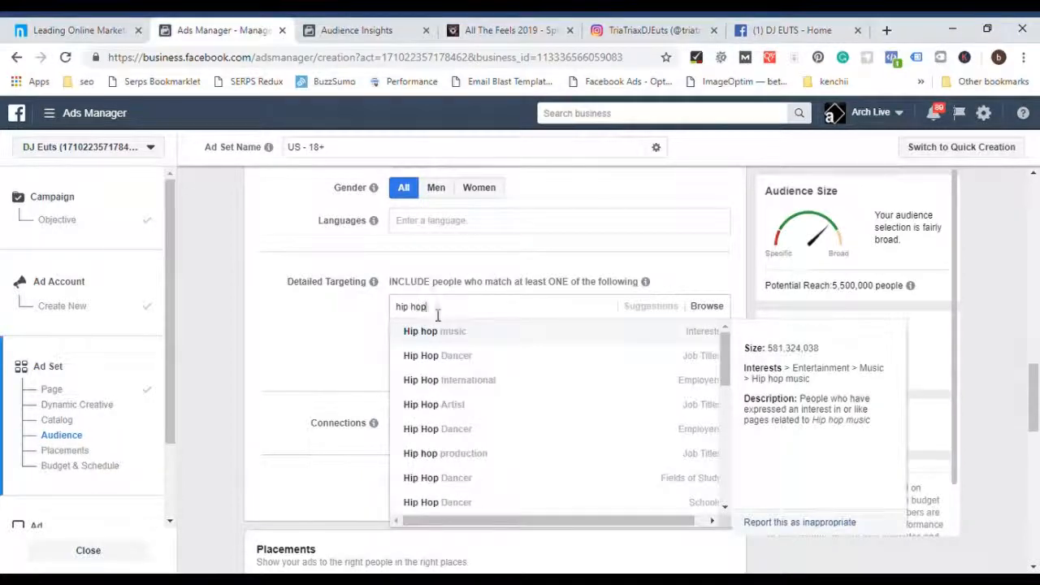
{"action": "left_click", "coordinate": [459, 333]}
{"action": "left_click", "coordinate": [333, 347]}
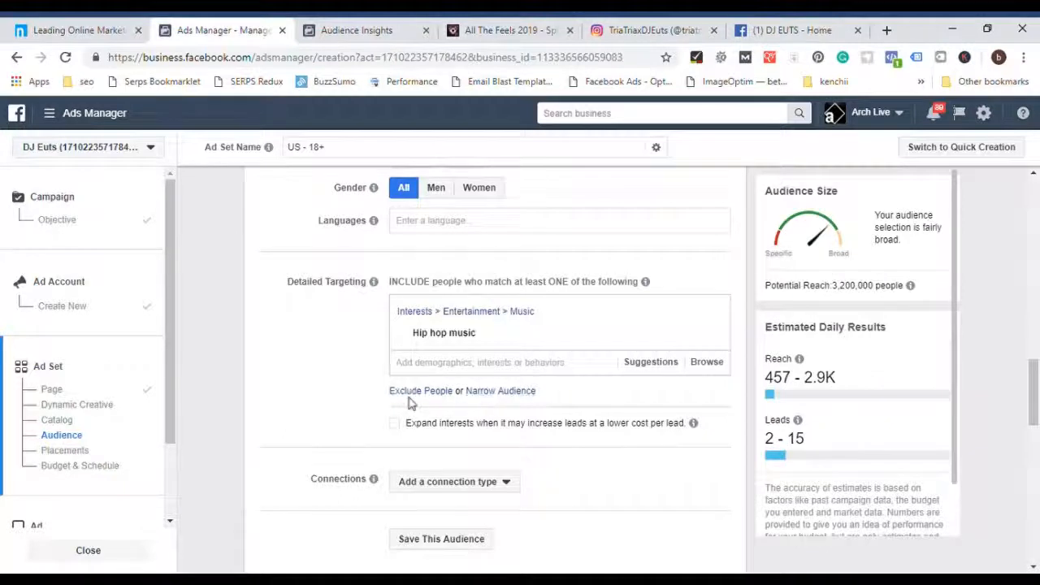
- Narrow the ad set's detailed targeting to people who must also match the Eventbrite interest
{"action": "left_click", "coordinate": [500, 390]}
{"action": "scroll", "coordinate": [360, 382], "scroll_direction": "down", "scroll_amount": 1}
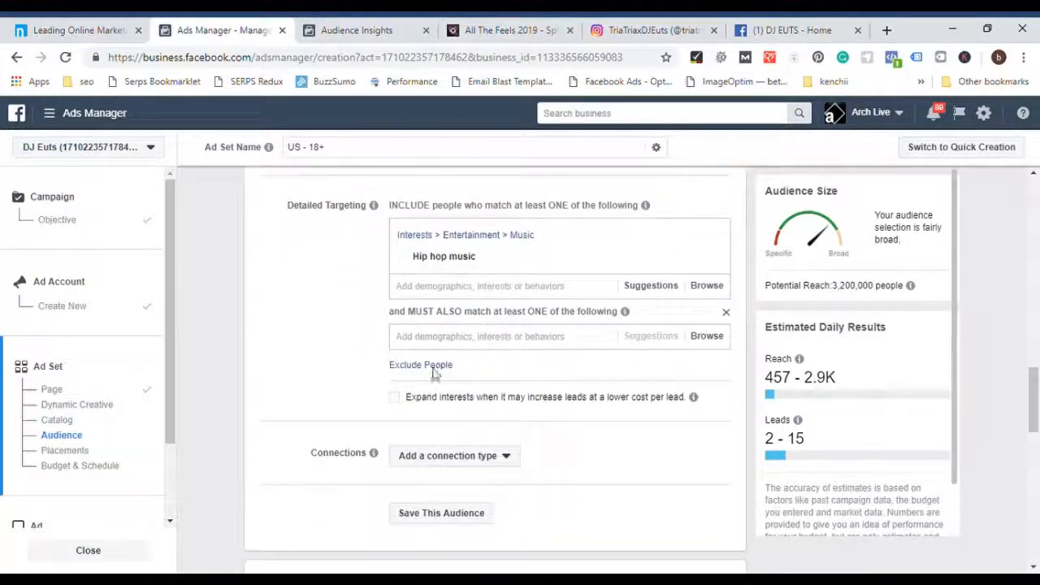
{"action": "left_click", "coordinate": [507, 343]}
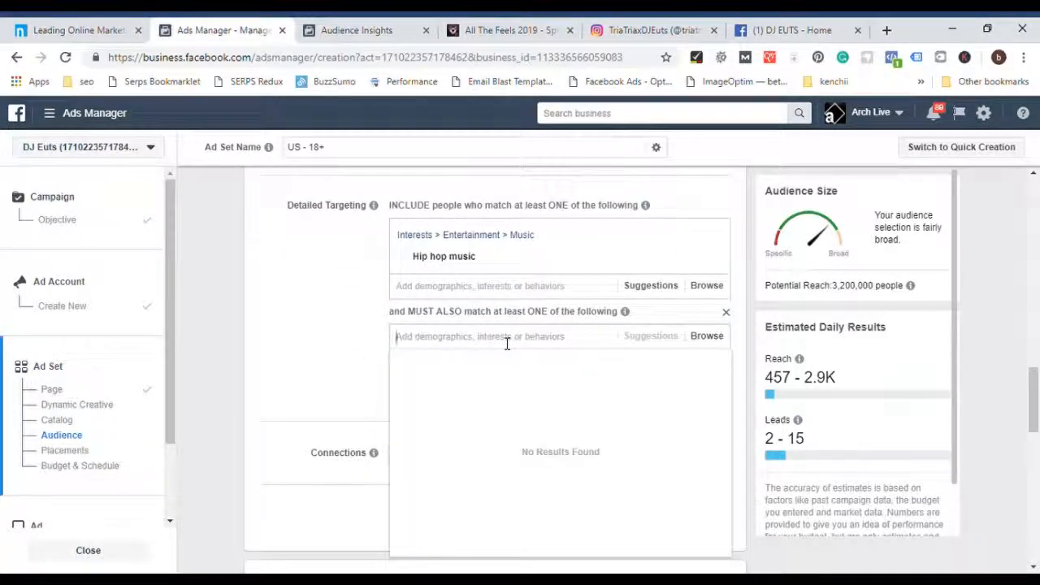
{"action": "type", "text": "eve"}
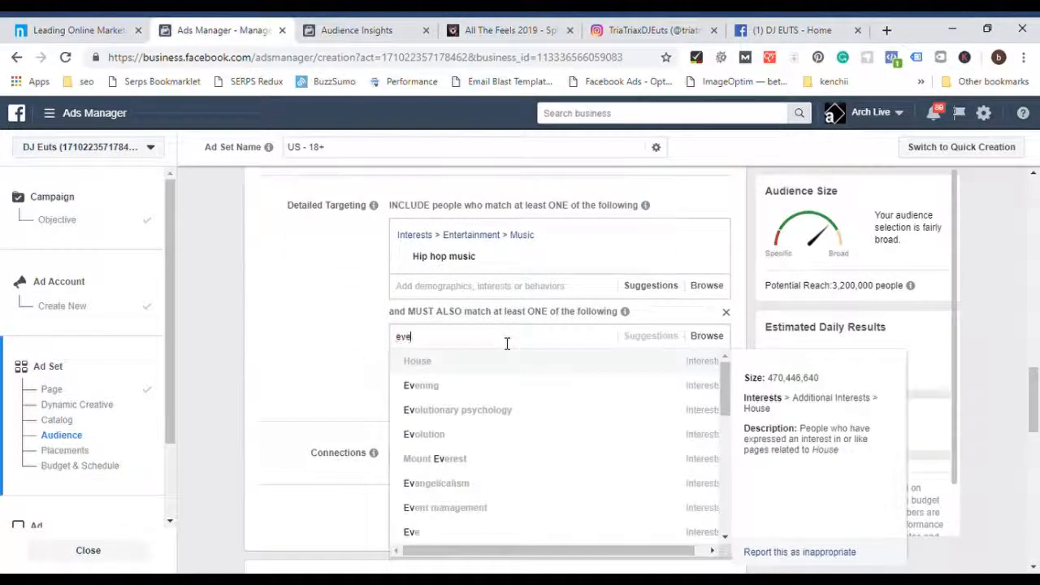
{"action": "type", "text": "nt"}
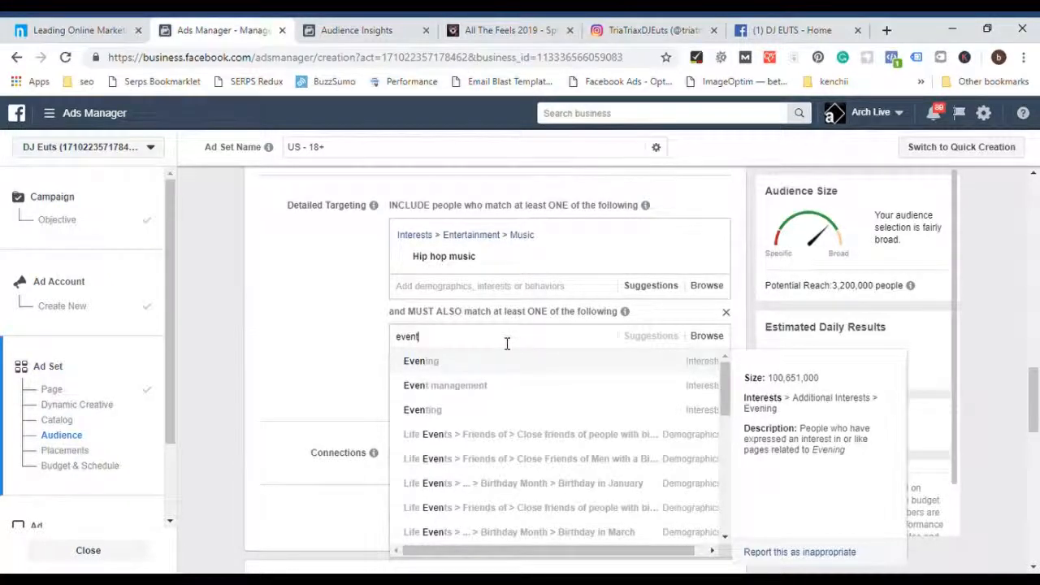
{"action": "type", "text": "b"}
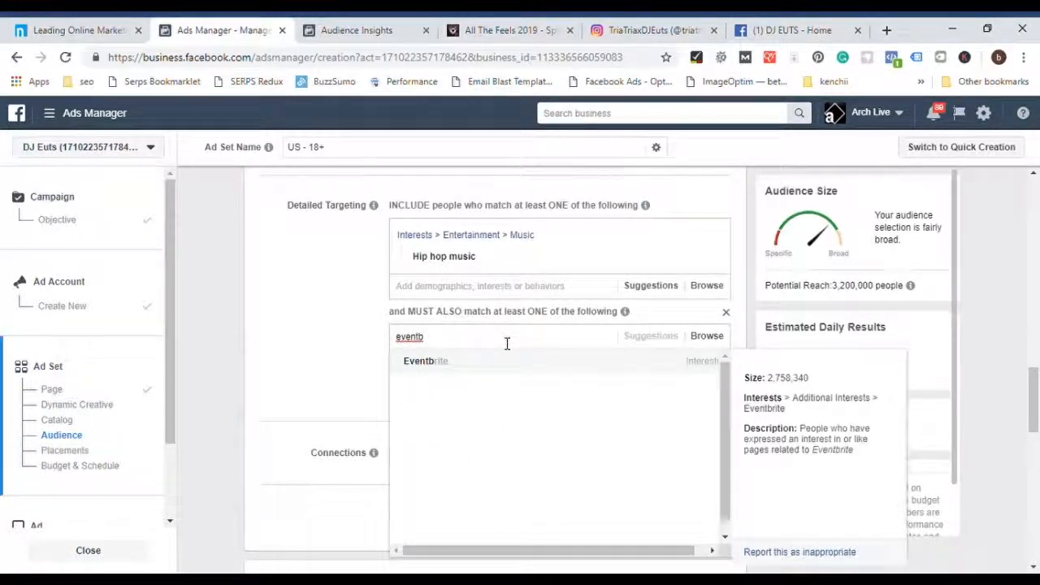
{"action": "left_click", "coordinate": [475, 359]}
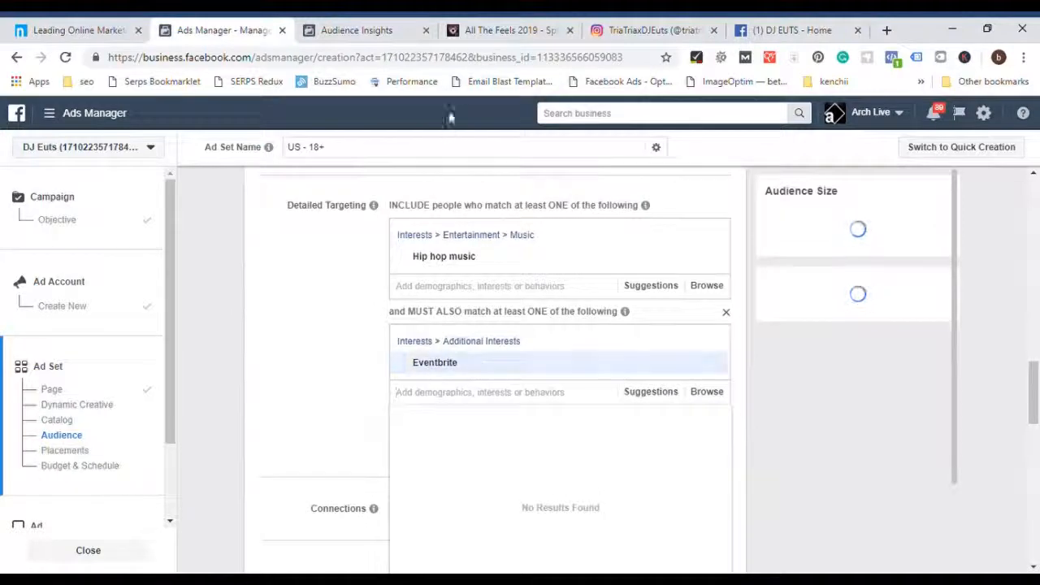
- Check the All The Feels 2019 event page and return to the ad set in Ads Manager
{"action": "left_click", "coordinate": [504, 30]}
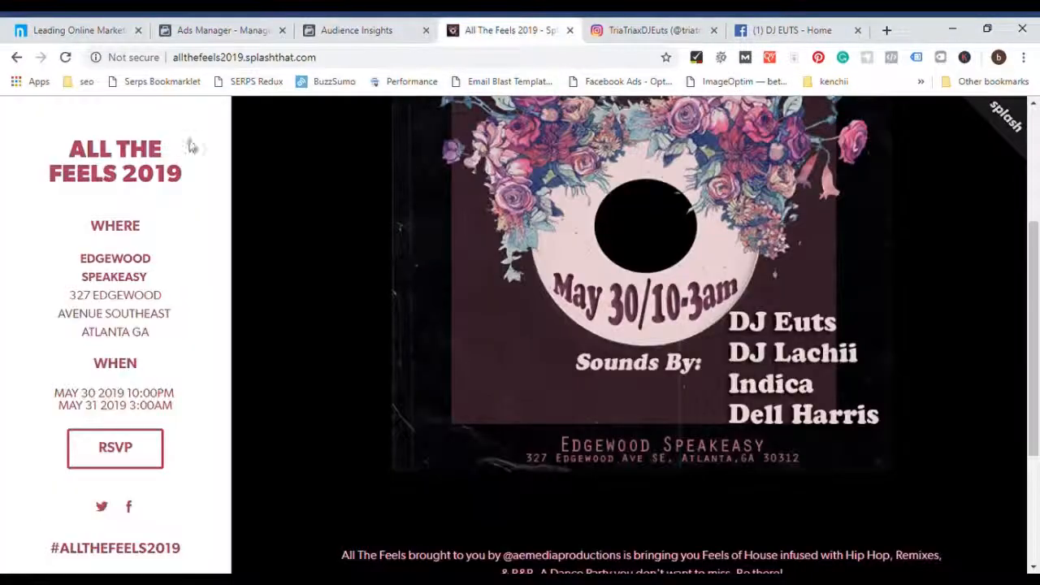
{"action": "left_click", "coordinate": [236, 32]}
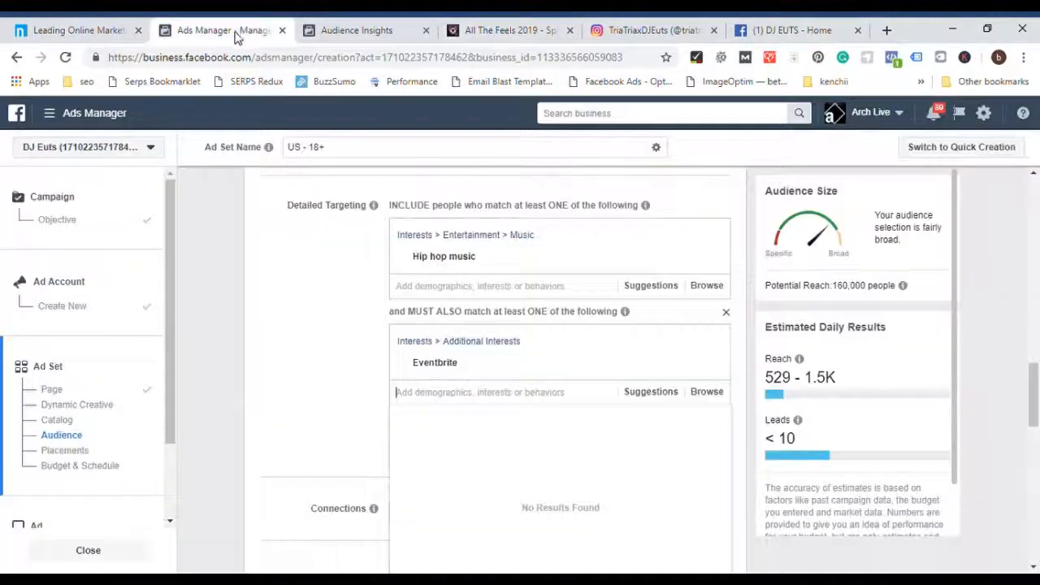
{"action": "left_click", "coordinate": [340, 340]}
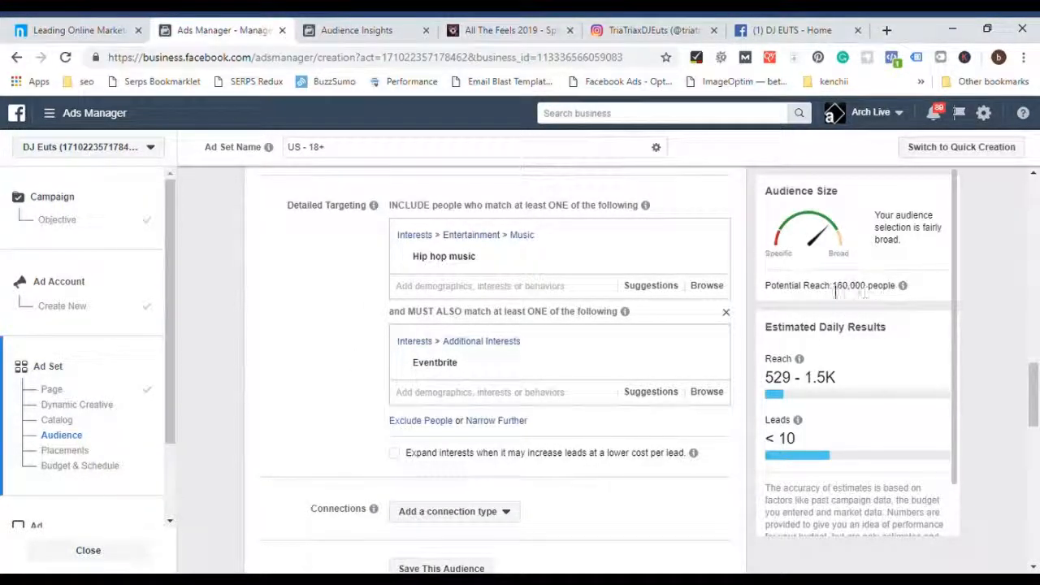
- Switch the ad set to Edit Placements and view the available device options
{"action": "scroll", "coordinate": [321, 333], "scroll_direction": "down", "scroll_amount": 2}
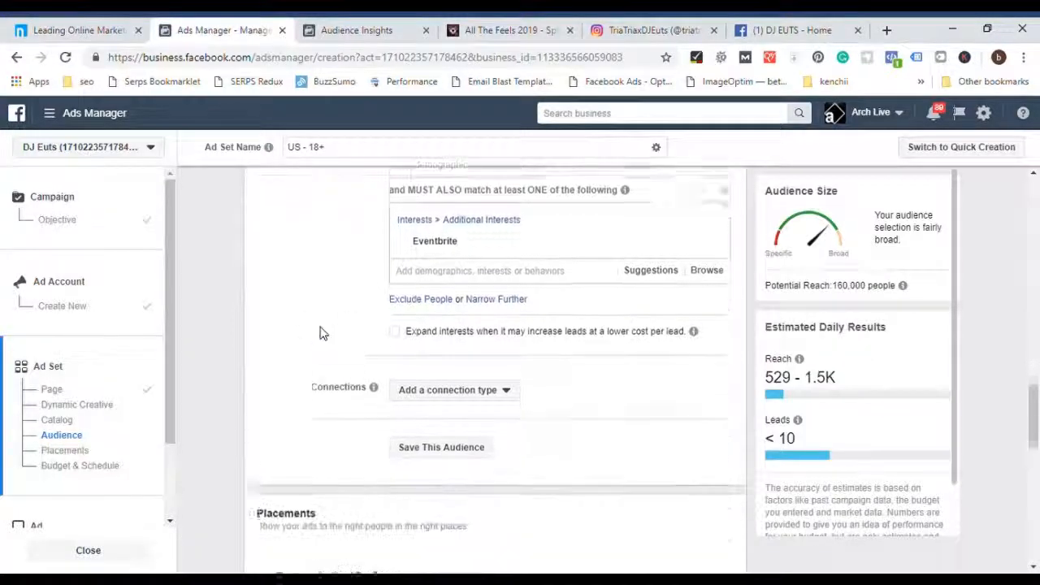
{"action": "scroll", "coordinate": [311, 270], "scroll_direction": "down", "scroll_amount": 1}
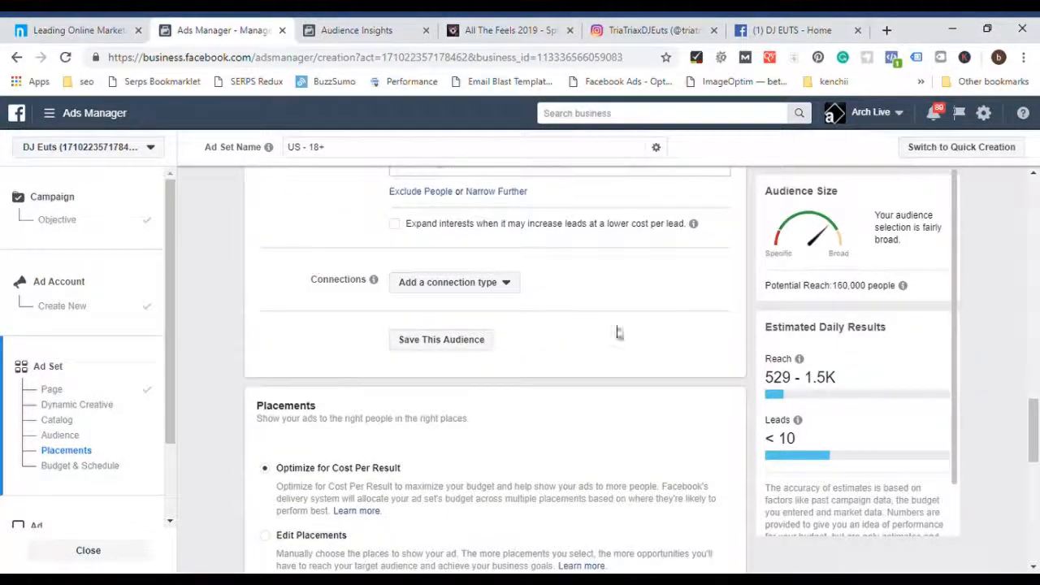
{"action": "scroll", "coordinate": [660, 331], "scroll_direction": "down", "scroll_amount": 2}
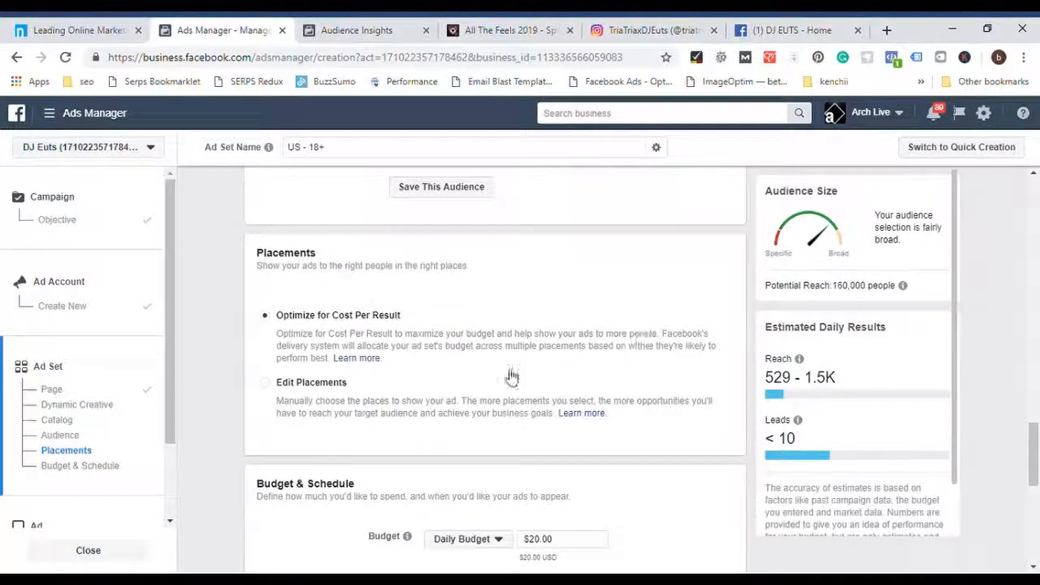
{"action": "left_click", "coordinate": [273, 391]}
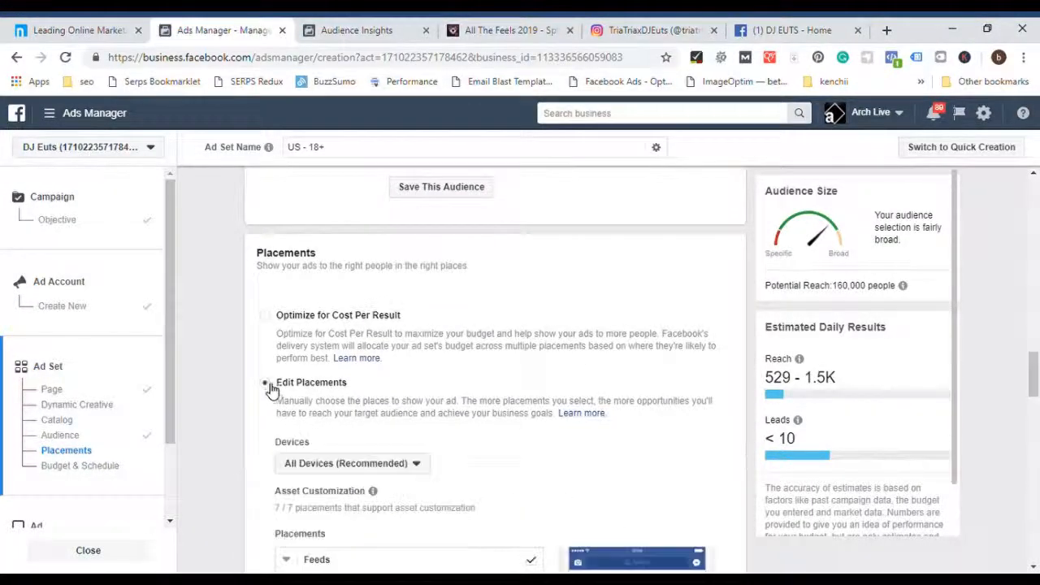
{"action": "scroll", "coordinate": [450, 376], "scroll_direction": "down", "scroll_amount": 3}
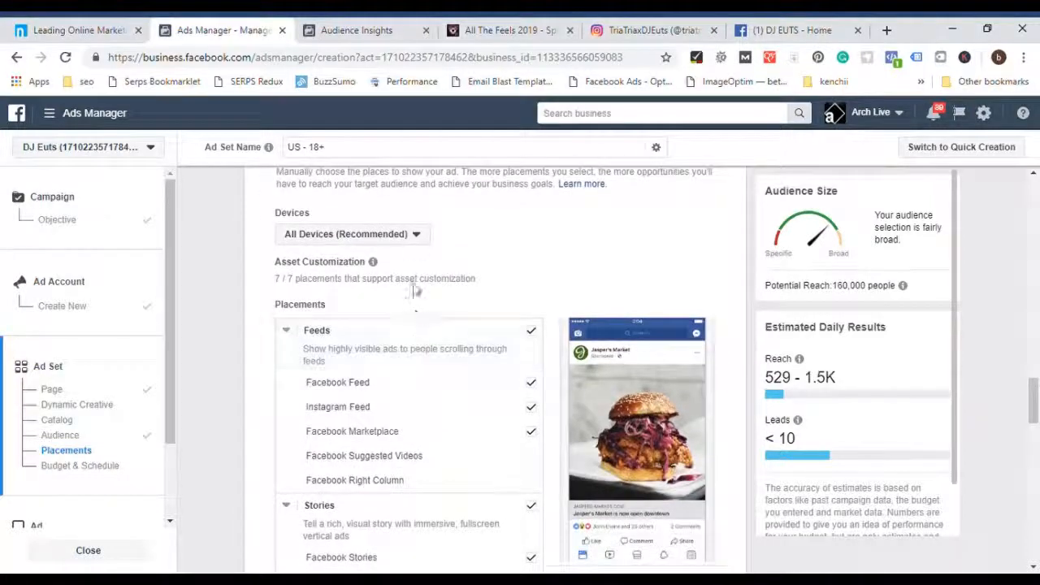
{"action": "left_click", "coordinate": [415, 237]}
{"action": "left_click", "coordinate": [462, 240]}
{"action": "left_click", "coordinate": [395, 242]}
{"action": "left_click", "coordinate": [531, 235]}
- Examine the manual placement list and set the placements back to Optimize for Cost Per Result
{"action": "scroll", "coordinate": [503, 249], "scroll_direction": "down", "scroll_amount": 2}
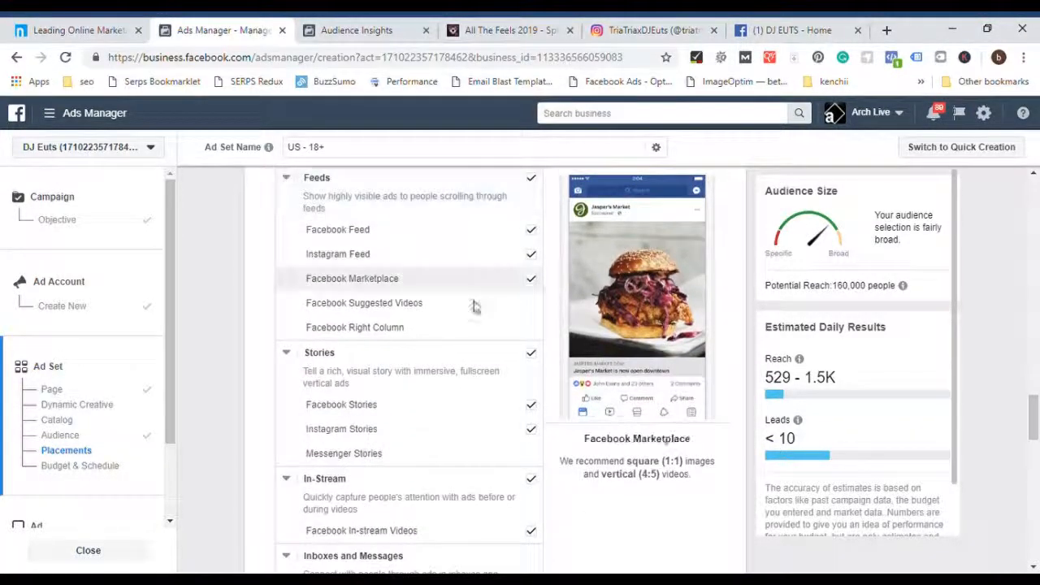
{"action": "scroll", "coordinate": [467, 378], "scroll_direction": "down", "scroll_amount": 2}
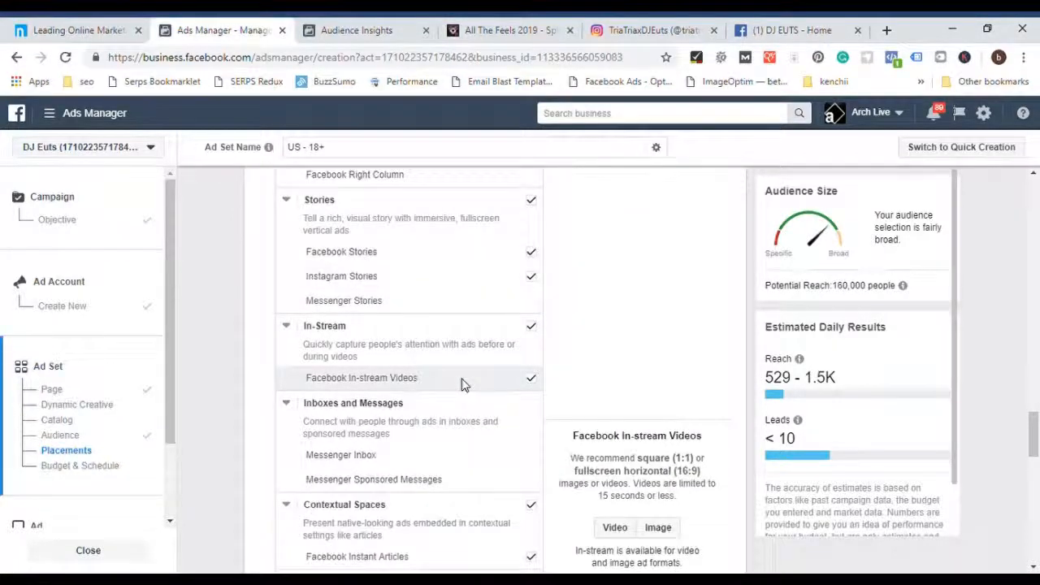
{"action": "scroll", "coordinate": [238, 399], "scroll_direction": "down", "scroll_amount": 4}
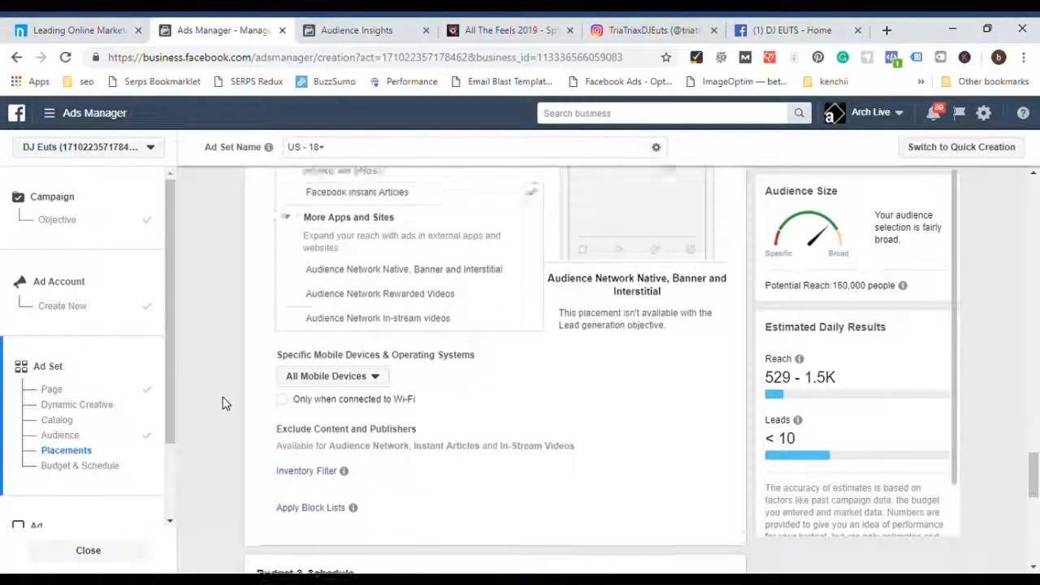
{"action": "scroll", "coordinate": [226, 404], "scroll_direction": "up", "scroll_amount": 2}
{"action": "scroll", "coordinate": [244, 398], "scroll_direction": "up", "scroll_amount": 2}
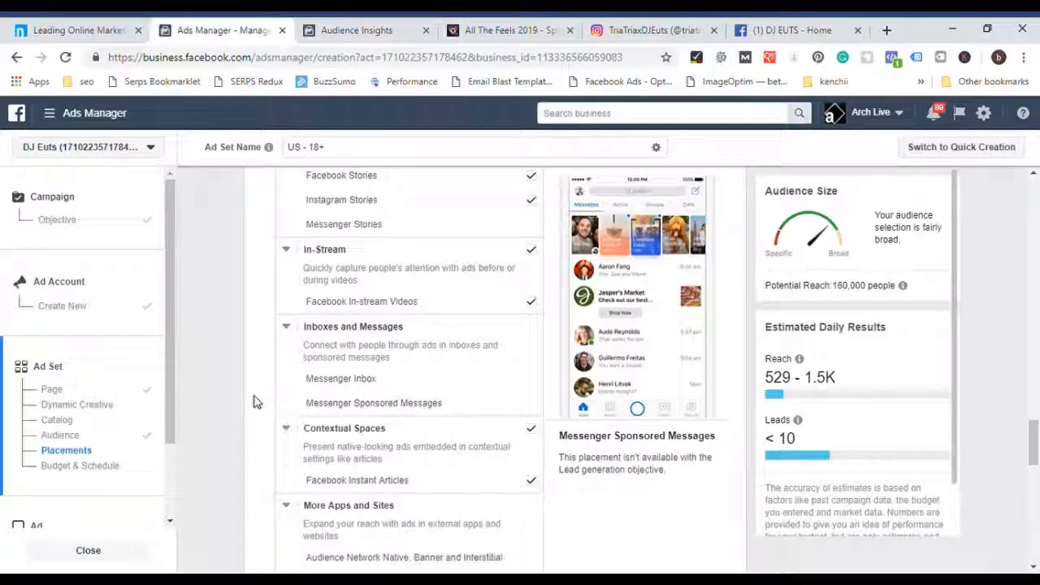
{"action": "scroll", "coordinate": [255, 399], "scroll_direction": "up", "scroll_amount": 1}
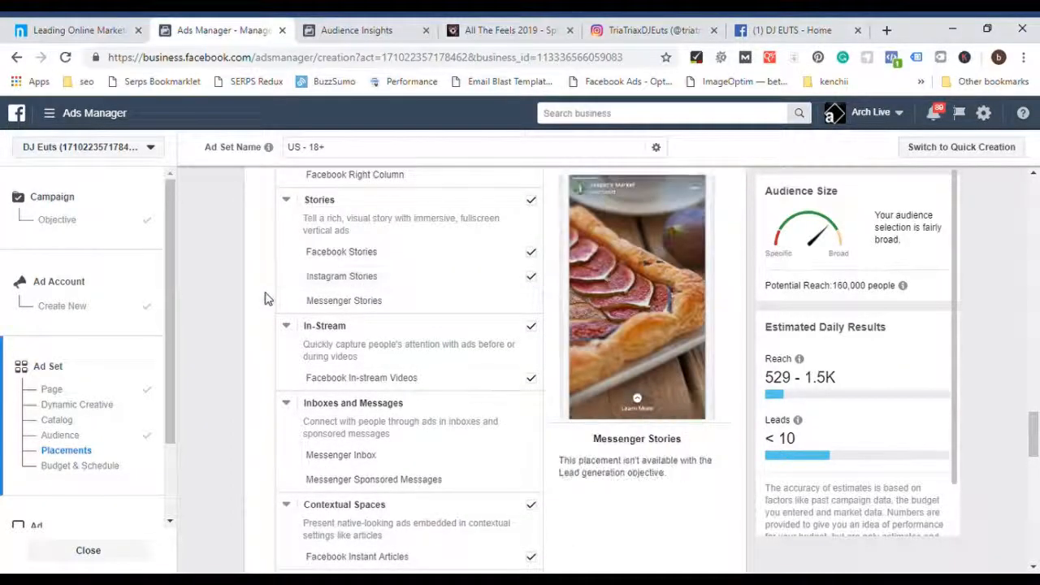
{"action": "scroll", "coordinate": [258, 298], "scroll_direction": "up", "scroll_amount": 3}
{"action": "scroll", "coordinate": [259, 298], "scroll_direction": "up", "scroll_amount": 1}
{"action": "scroll", "coordinate": [278, 244], "scroll_direction": "up", "scroll_amount": 1}
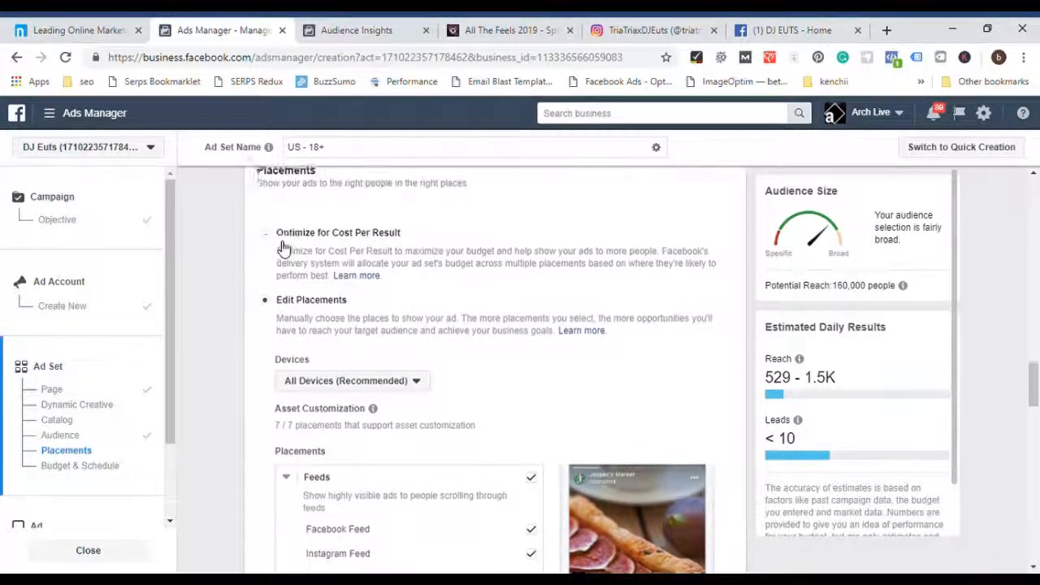
{"action": "left_click", "coordinate": [271, 241]}
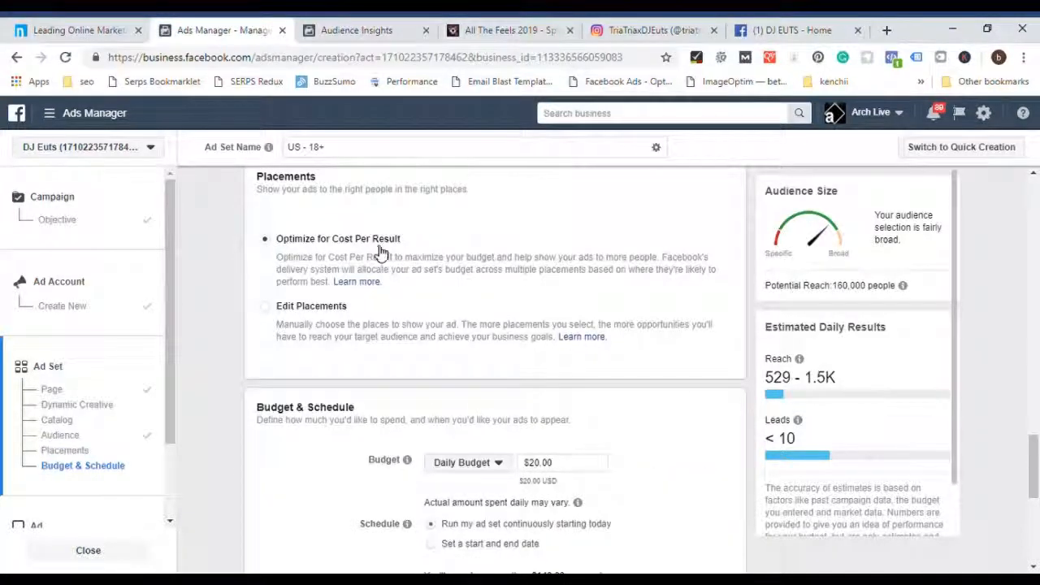
- Set the ad set's daily budget to $5.00
{"action": "scroll", "coordinate": [500, 241], "scroll_direction": "down", "scroll_amount": 1}
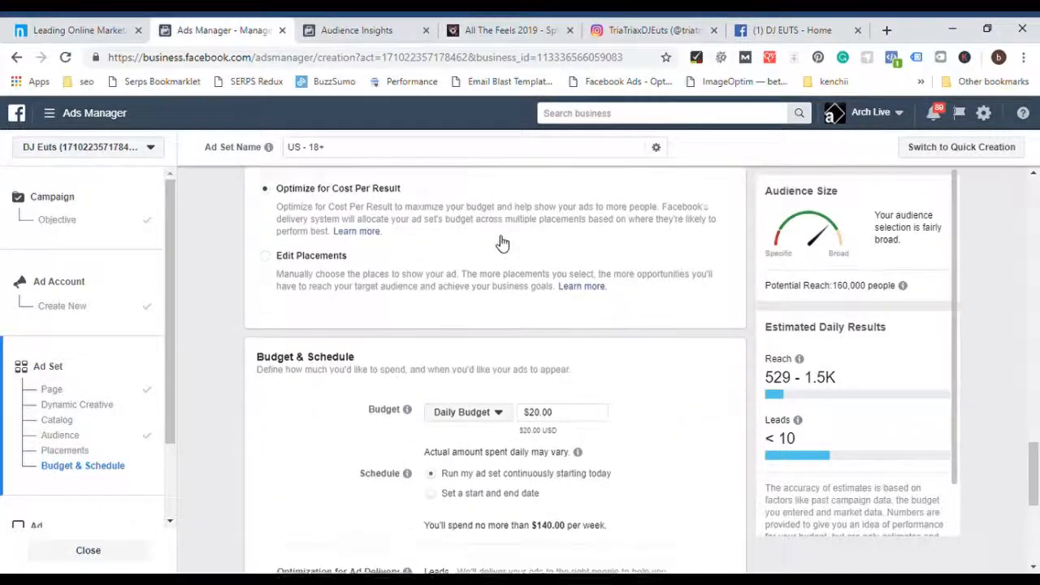
{"action": "scroll", "coordinate": [502, 241], "scroll_direction": "down", "scroll_amount": 2}
{"action": "triple_click", "coordinate": [584, 235]}
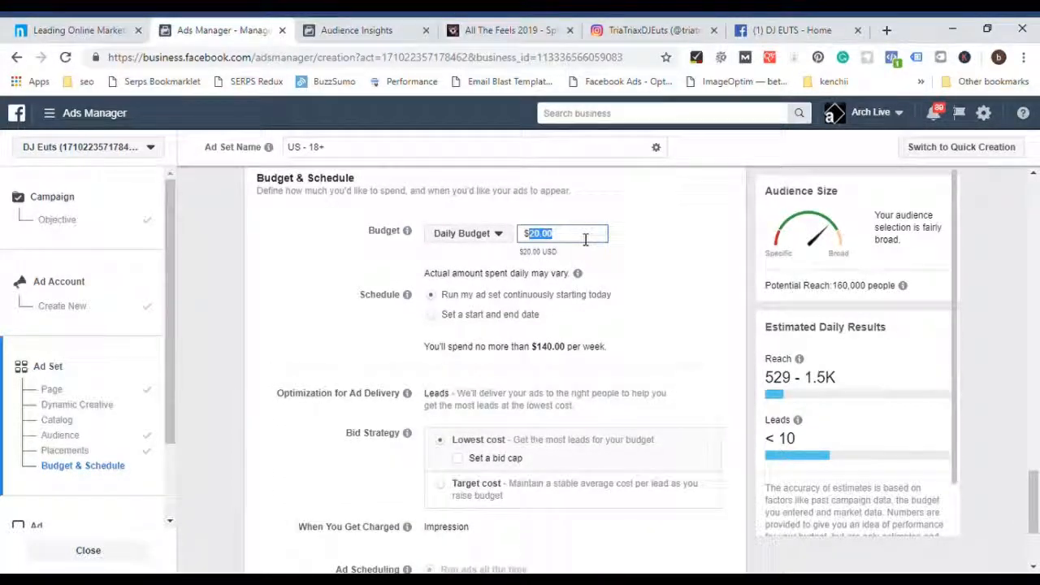
{"action": "left_click", "coordinate": [643, 242]}
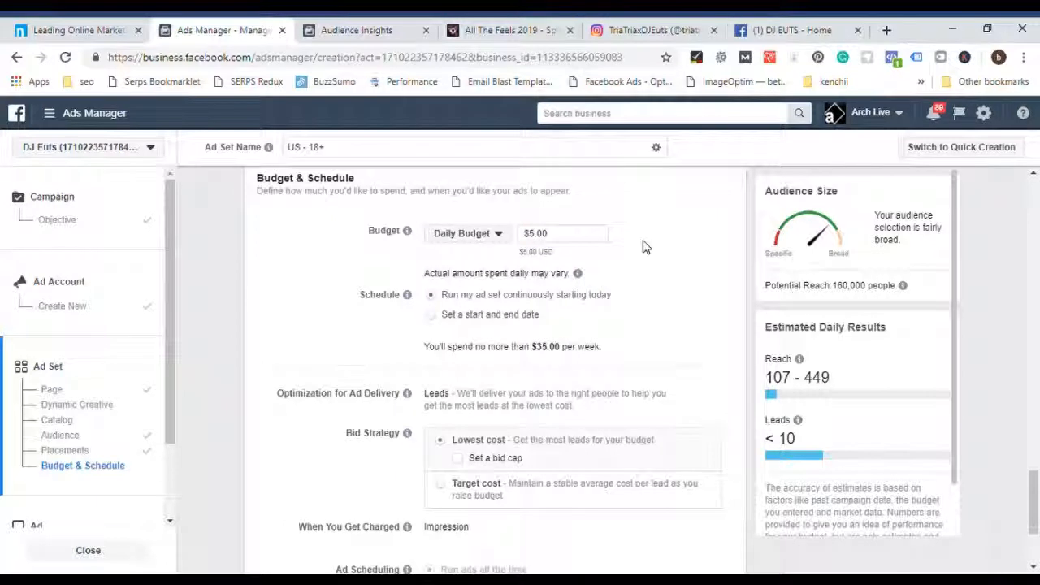
- Try a daily budget of $100.00 to compare the estimated daily reach and leads
{"action": "left_click", "coordinate": [550, 237]}
{"action": "left_click_drag", "start_coordinate": [549, 236], "coordinate": [536, 241]}
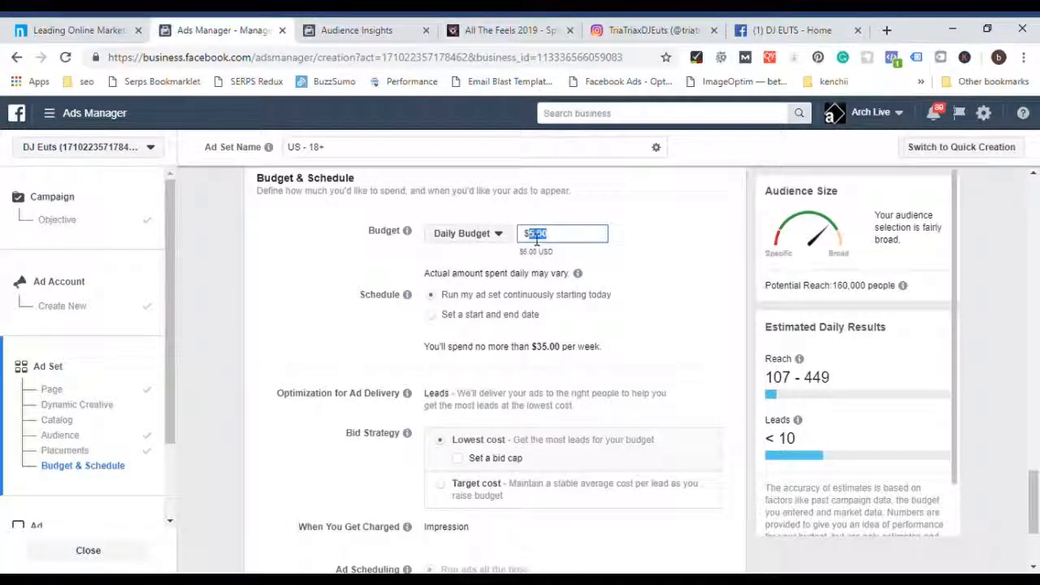
{"action": "type", "text": "10"}
{"action": "left_click", "coordinate": [658, 244]}
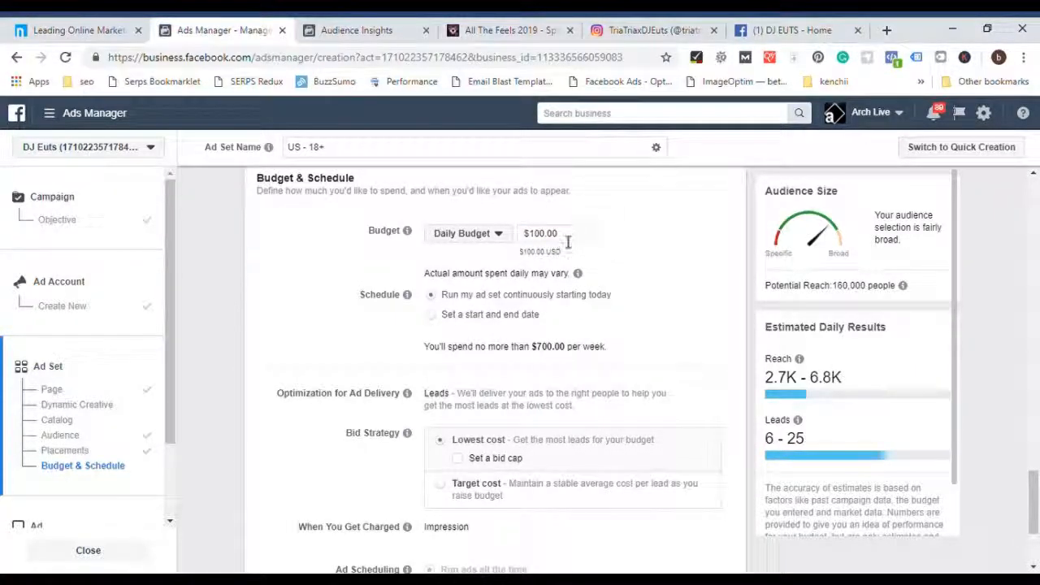
- Set the daily budget back to $5.00
{"action": "left_click_drag", "start_coordinate": [566, 235], "coordinate": [538, 241]}
{"action": "double_click", "coordinate": [538, 241]}
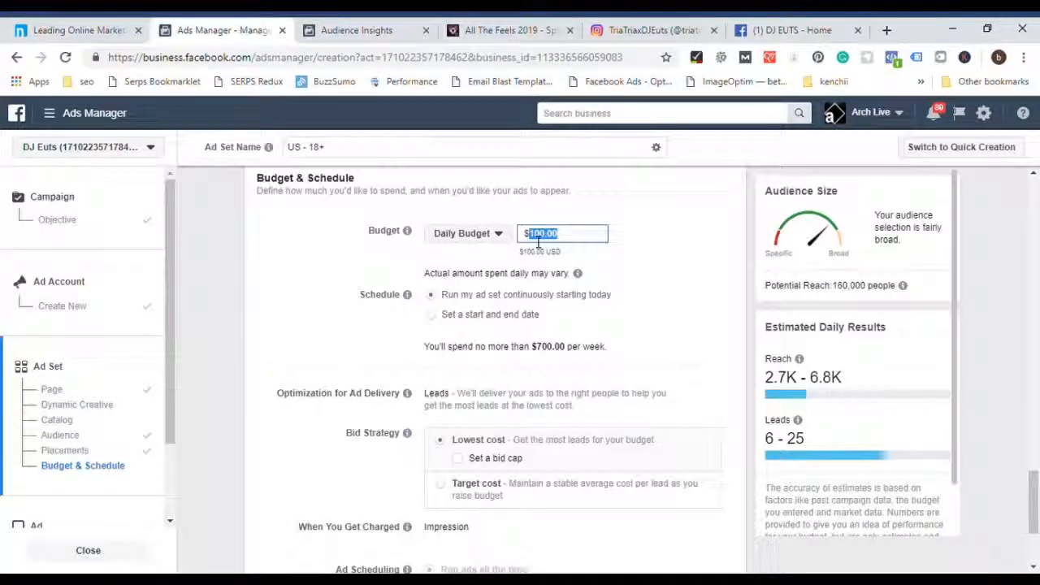
{"action": "type", "text": "5"}
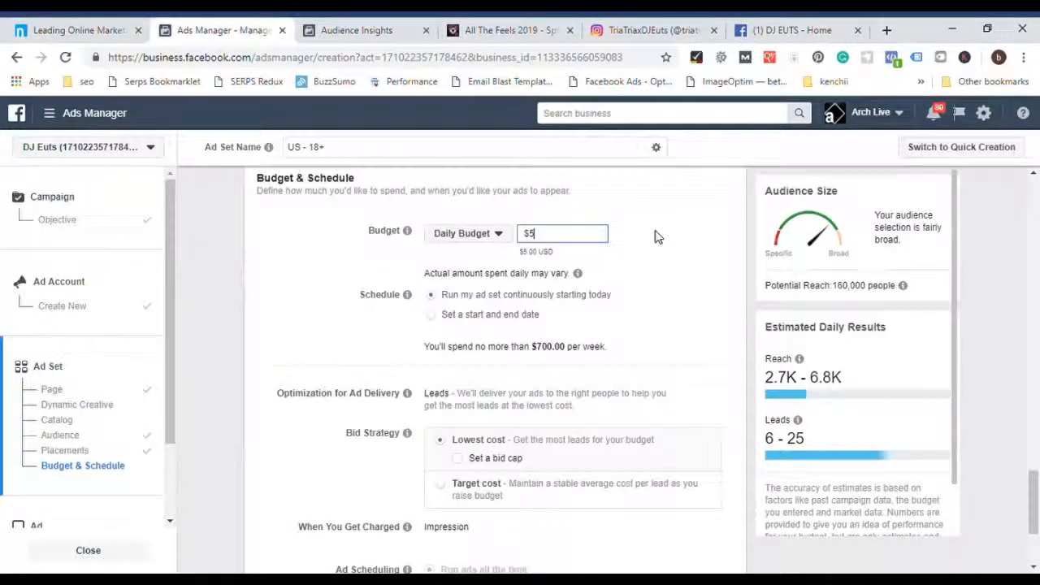
{"action": "left_click", "coordinate": [654, 231]}
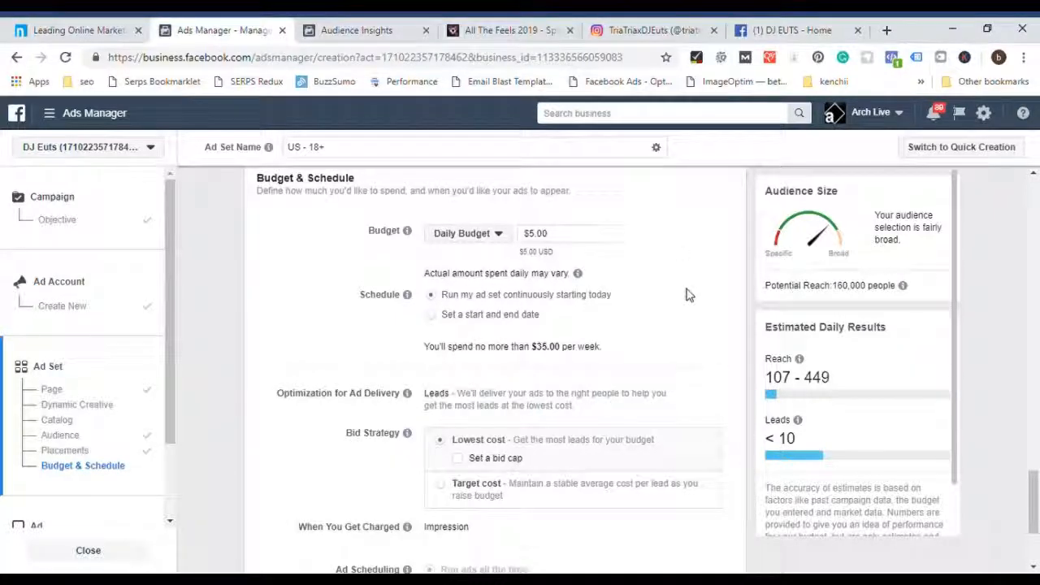
- Keep the remaining budget and schedule settings, continue to the ad setup, and look through its sections down to Instant Form
{"action": "scroll", "coordinate": [687, 295], "scroll_direction": "down", "scroll_amount": 2}
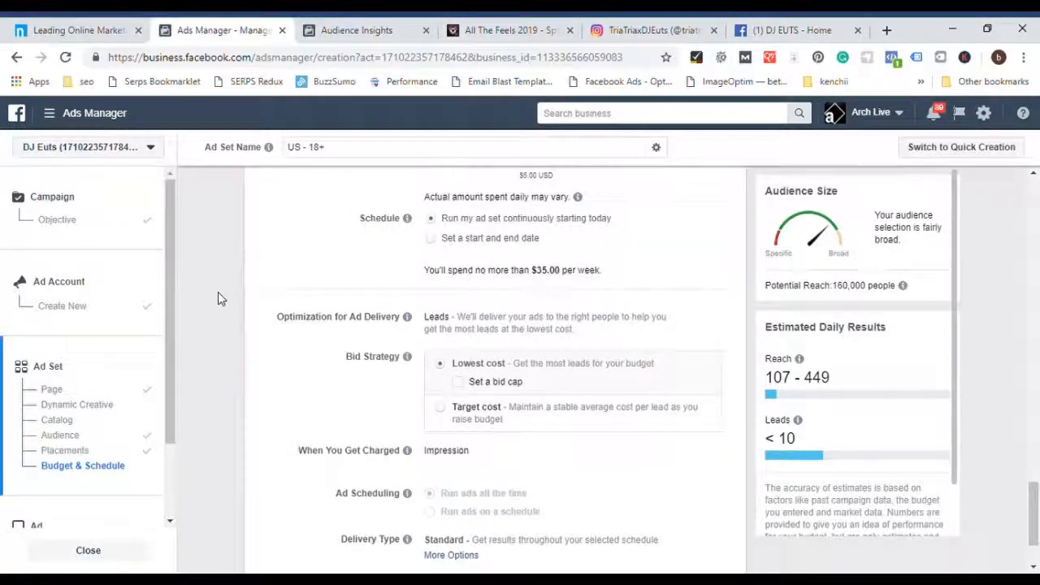
{"action": "scroll", "coordinate": [218, 298], "scroll_direction": "down", "scroll_amount": 2}
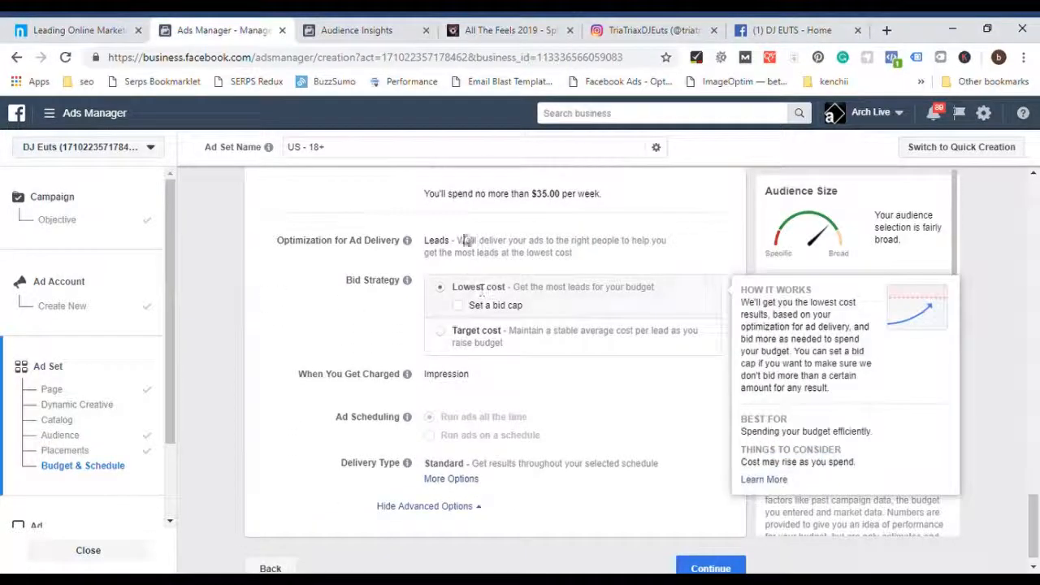
{"action": "scroll", "coordinate": [275, 315], "scroll_direction": "down", "scroll_amount": 1}
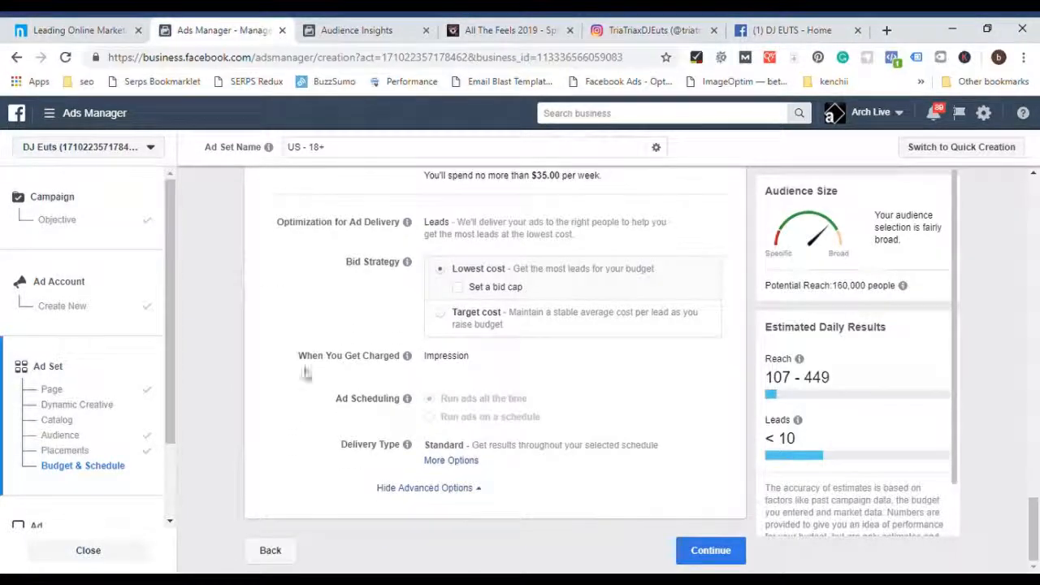
{"action": "left_click", "coordinate": [733, 552]}
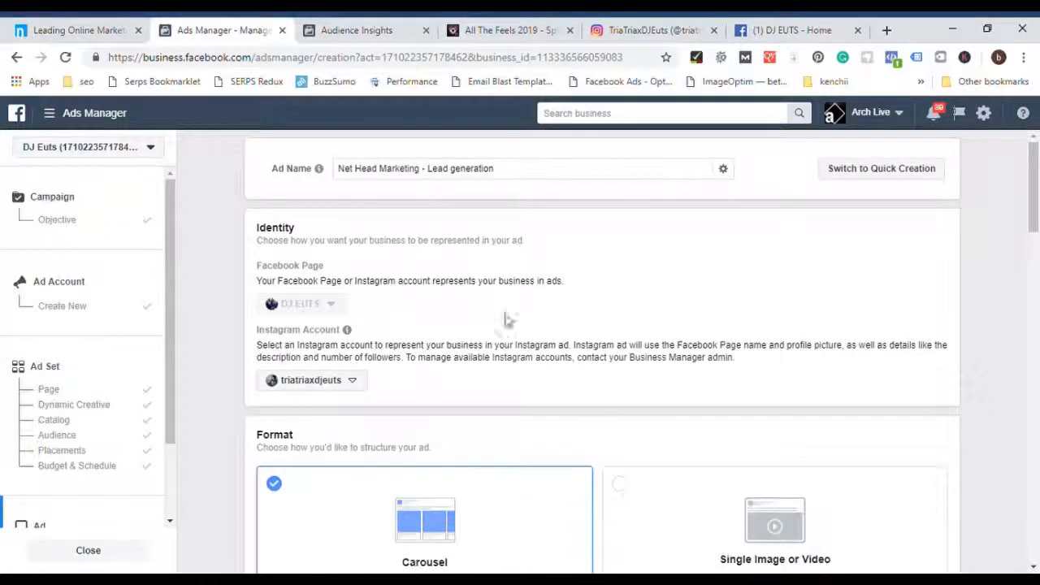
{"action": "scroll", "coordinate": [218, 279], "scroll_direction": "down", "scroll_amount": 5}
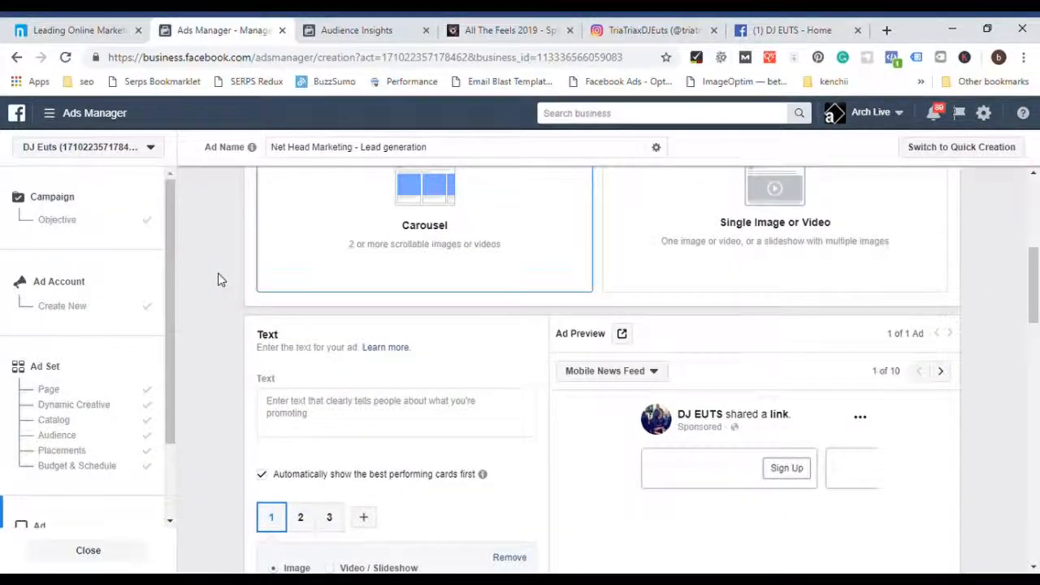
{"action": "scroll", "coordinate": [217, 279], "scroll_direction": "down", "scroll_amount": 6}
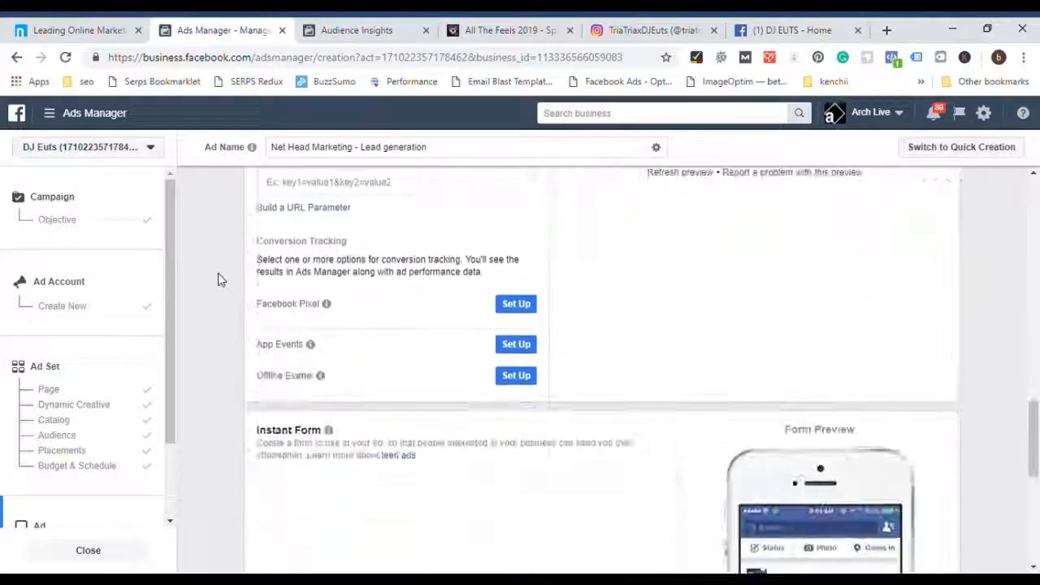
- Review the ad's image placements and body text, and examine the full Mobile News Feed ad preview
{"action": "scroll", "coordinate": [218, 280], "scroll_direction": "up", "scroll_amount": 6}
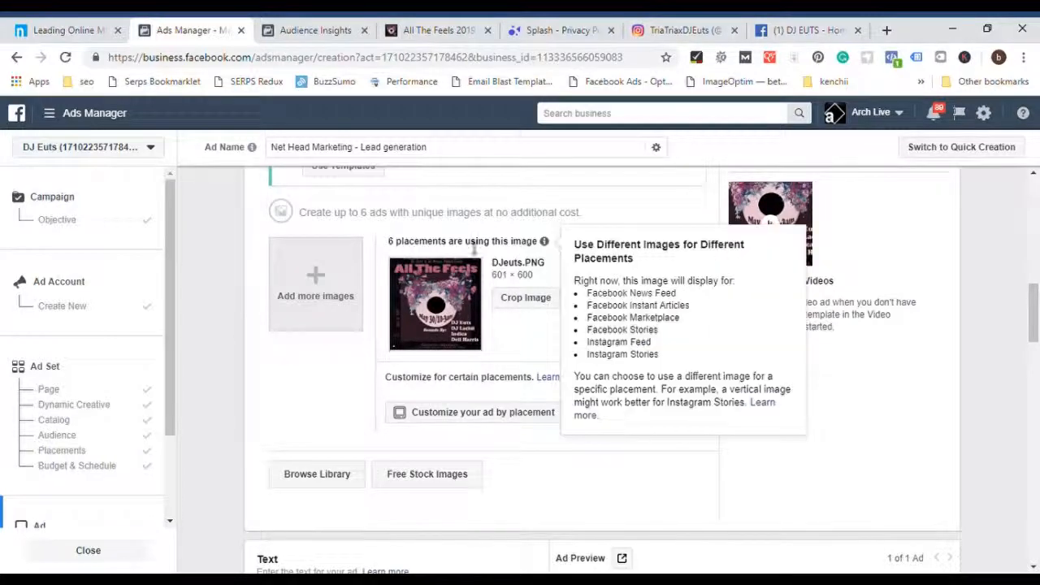
{"action": "scroll", "coordinate": [658, 356], "scroll_direction": "down", "scroll_amount": 3}
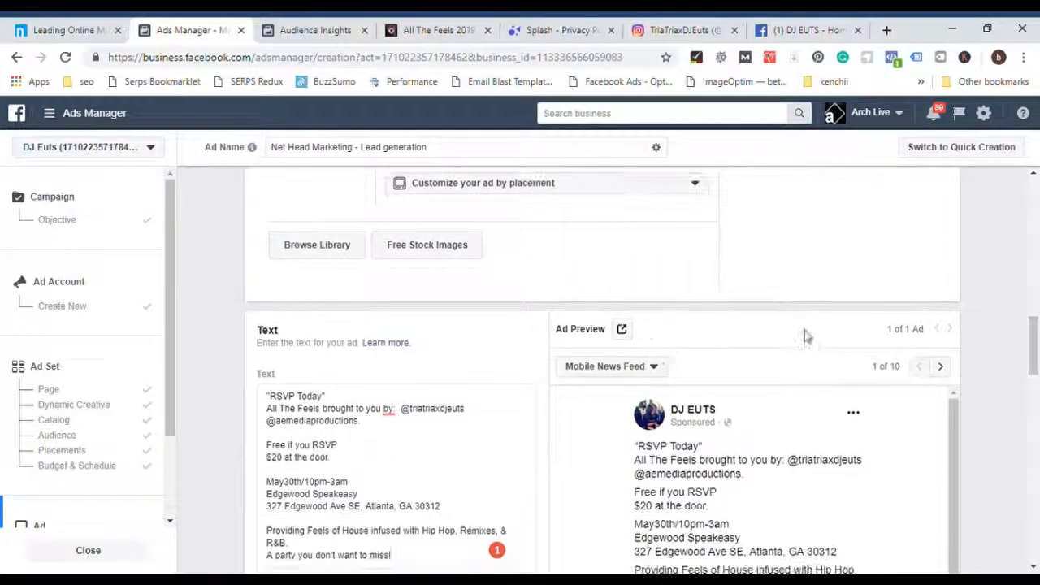
{"action": "scroll", "coordinate": [763, 329], "scroll_direction": "down", "scroll_amount": 1}
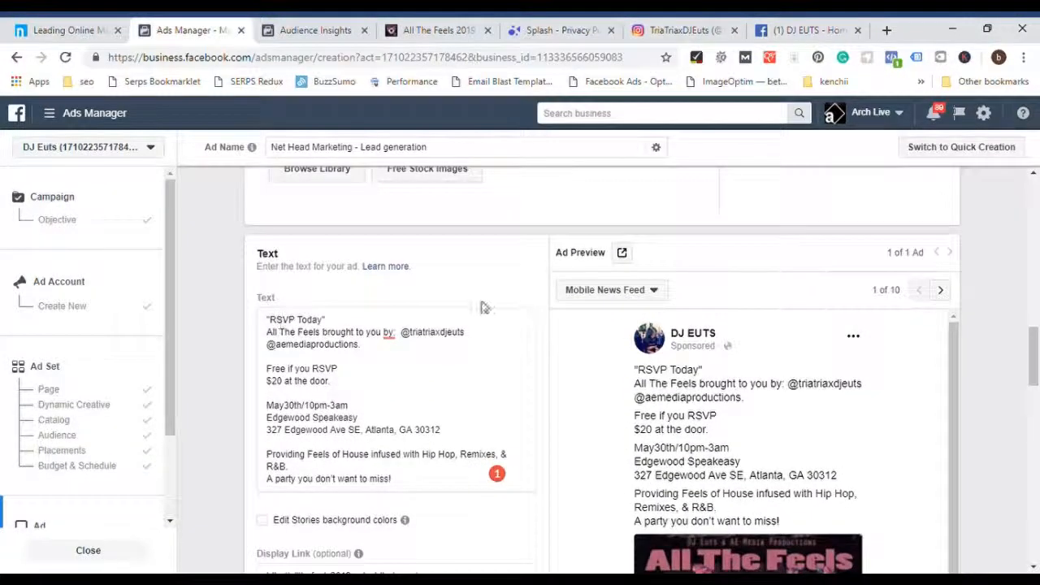
{"action": "scroll", "coordinate": [504, 317], "scroll_direction": "down", "scroll_amount": 1}
{"action": "scroll", "coordinate": [615, 297], "scroll_direction": "down", "scroll_amount": 3}
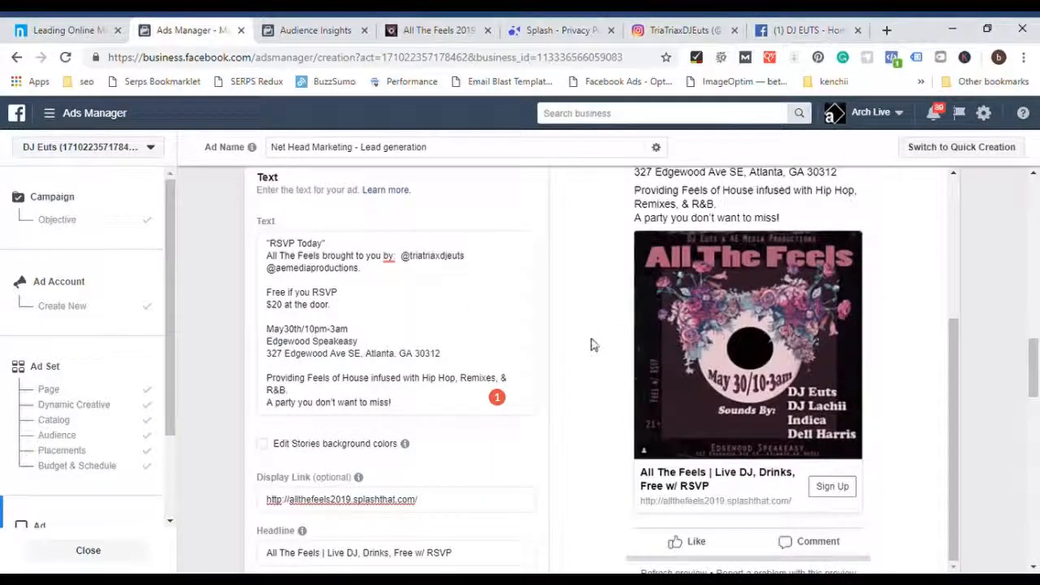
{"action": "scroll", "coordinate": [588, 352], "scroll_direction": "up", "scroll_amount": 2}
{"action": "scroll", "coordinate": [842, 281], "scroll_direction": "up", "scroll_amount": 1}
{"action": "scroll", "coordinate": [843, 281], "scroll_direction": "down", "scroll_amount": 3}
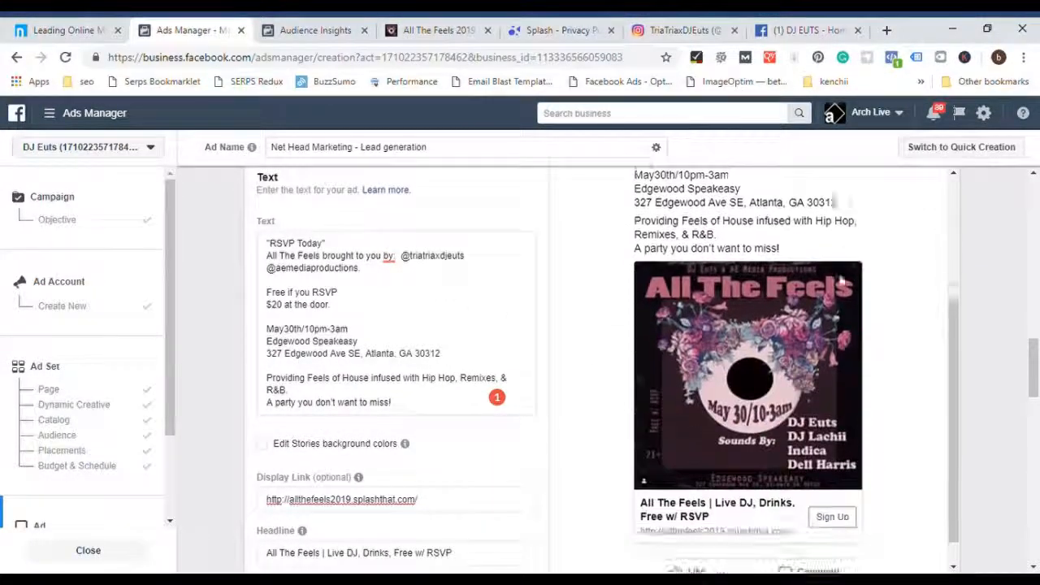
{"action": "scroll", "coordinate": [841, 280], "scroll_direction": "up", "scroll_amount": 3}
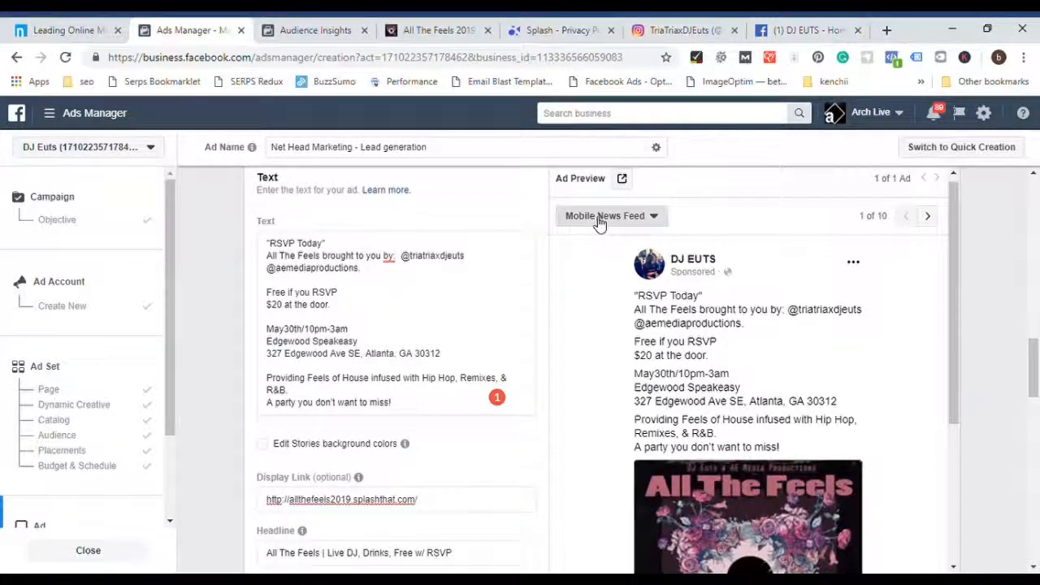
- Look through the placement formats available for the ad preview, keeping Mobile News Feed selected
{"action": "scroll", "coordinate": [650, 357], "scroll_direction": "down", "scroll_amount": 3}
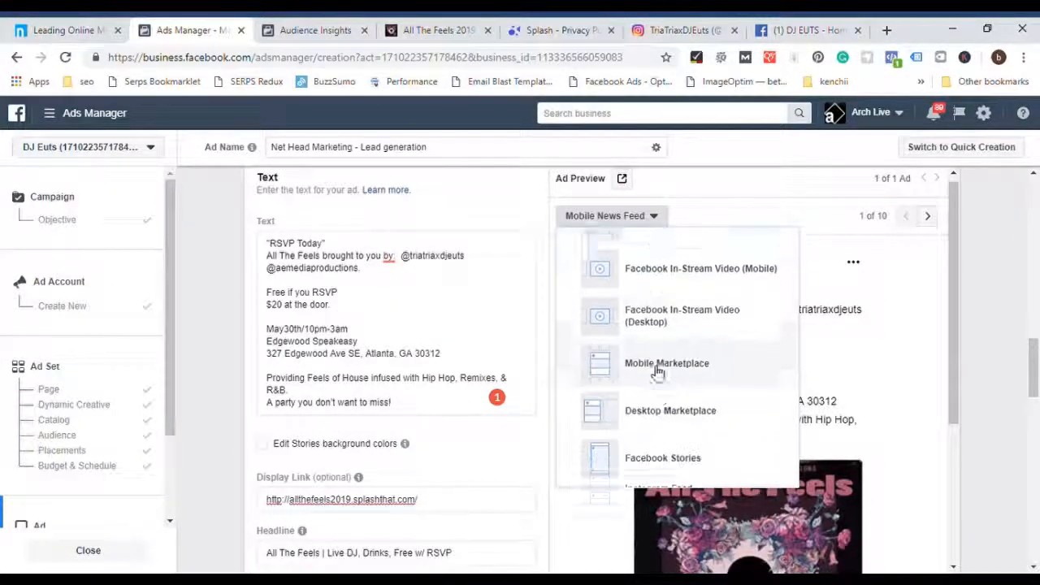
{"action": "scroll", "coordinate": [668, 395], "scroll_direction": "up", "scroll_amount": 4}
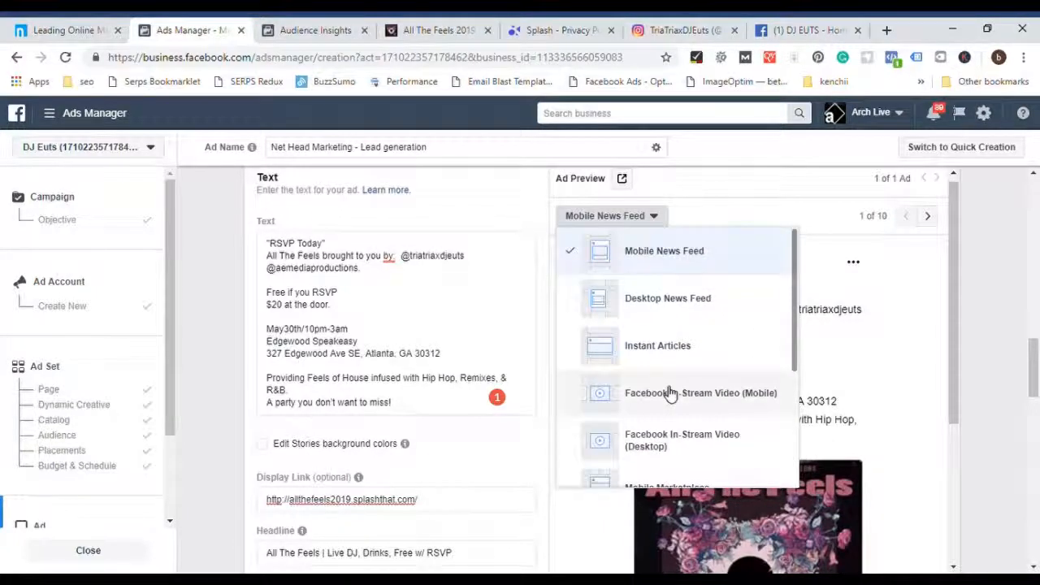
{"action": "scroll", "coordinate": [666, 329], "scroll_direction": "down", "scroll_amount": 3}
{"action": "scroll", "coordinate": [666, 329], "scroll_direction": "up", "scroll_amount": 5}
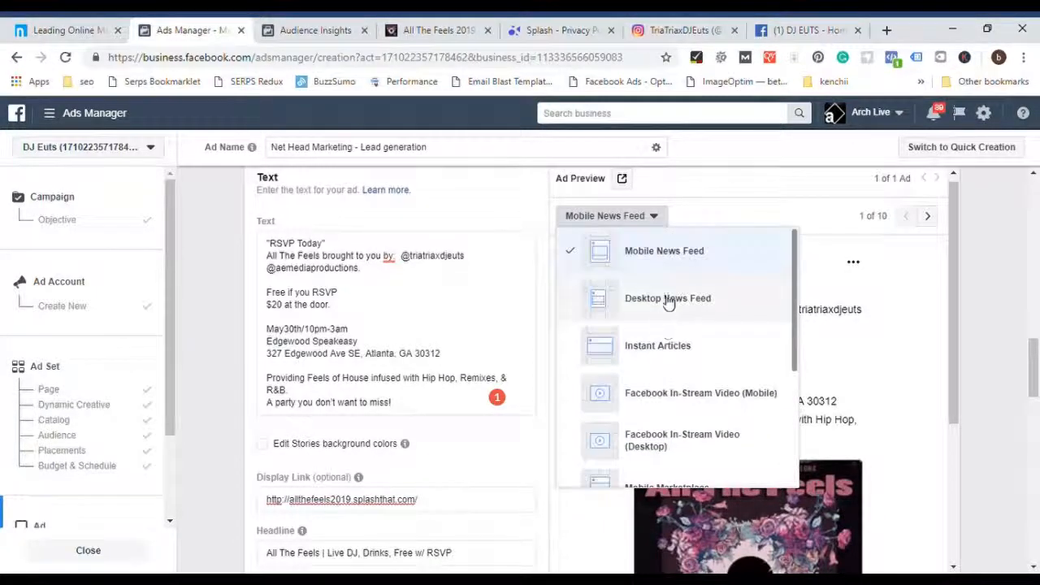
{"action": "left_click", "coordinate": [981, 280]}
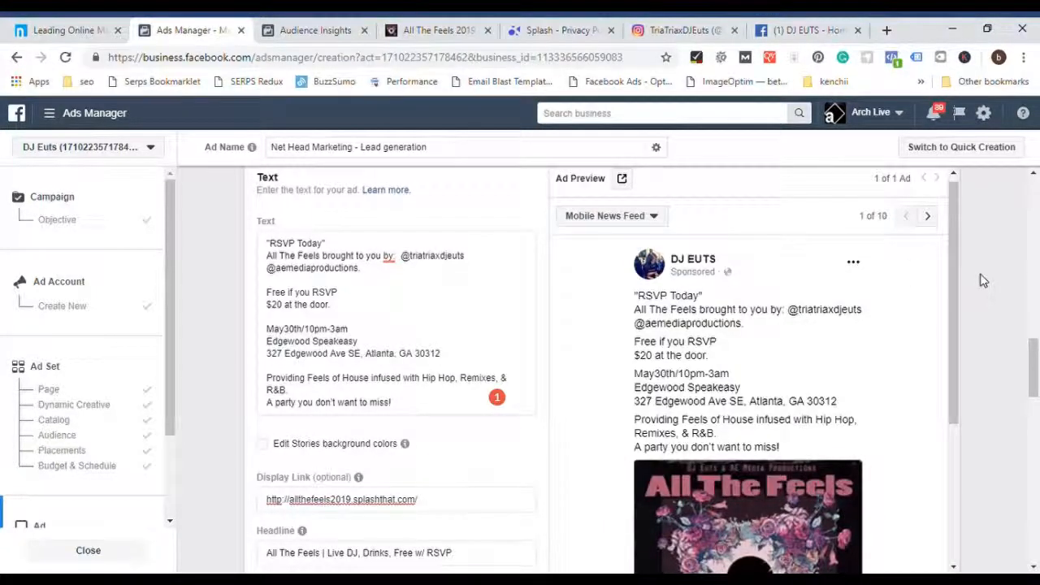
- Review the ad's display link, headline, link description, call to action and conversion tracking options against the preview
{"action": "scroll", "coordinate": [981, 281], "scroll_direction": "down", "scroll_amount": 2}
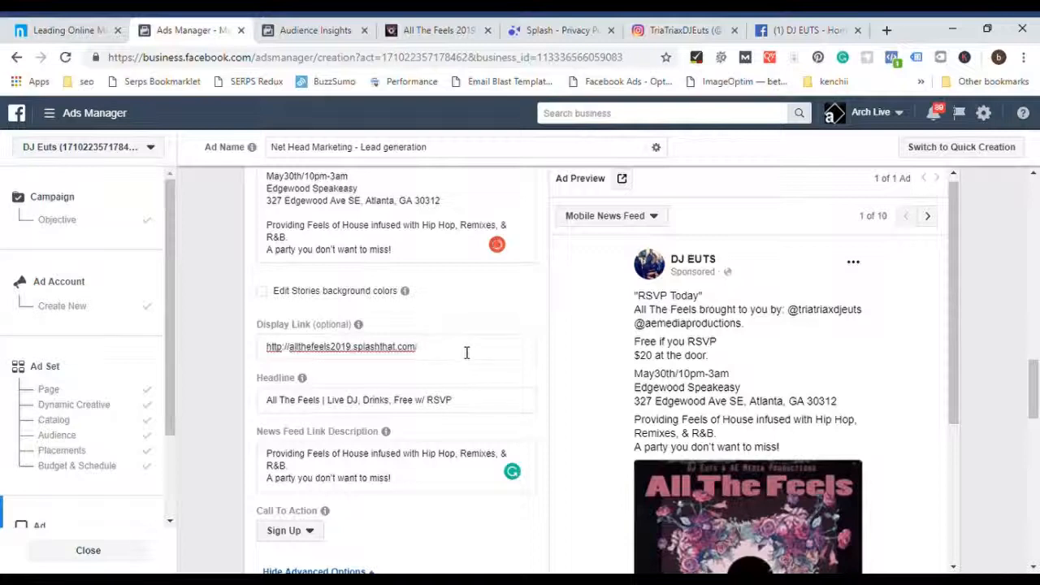
{"action": "scroll", "coordinate": [468, 350], "scroll_direction": "down", "scroll_amount": 1}
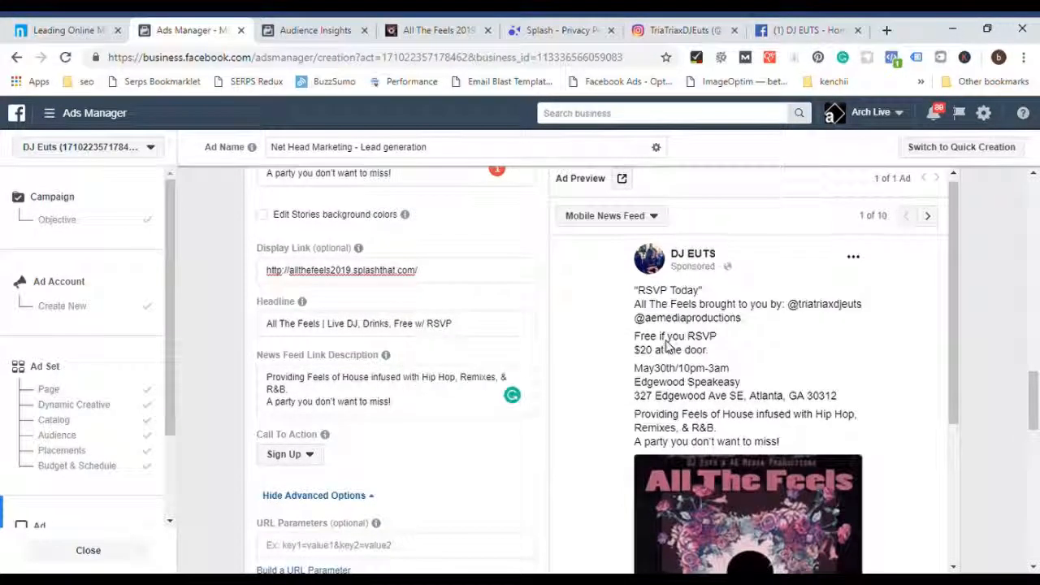
{"action": "scroll", "coordinate": [952, 229], "scroll_direction": "down", "scroll_amount": 3}
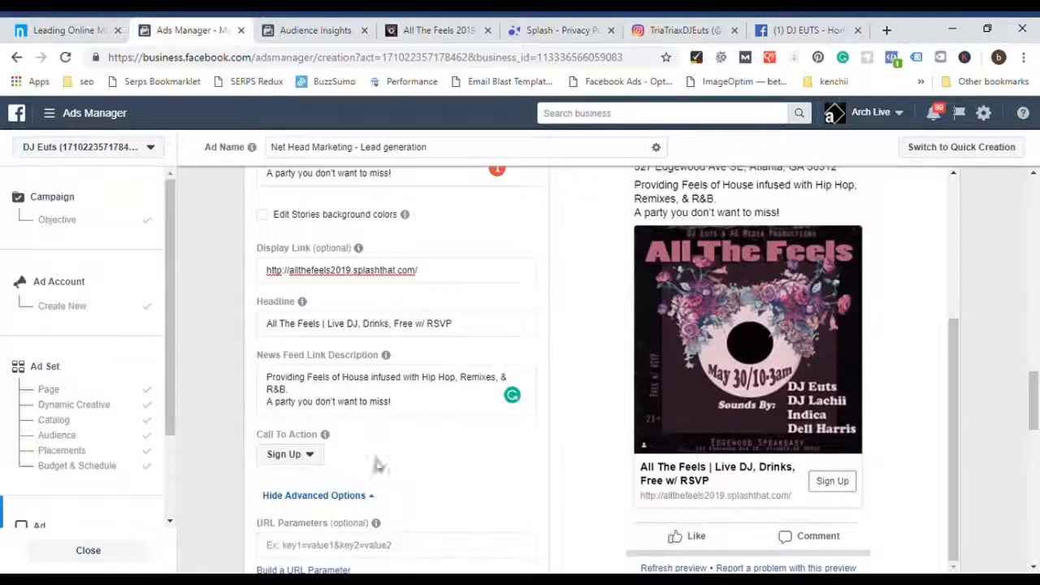
{"action": "scroll", "coordinate": [504, 330], "scroll_direction": "down", "scroll_amount": 4}
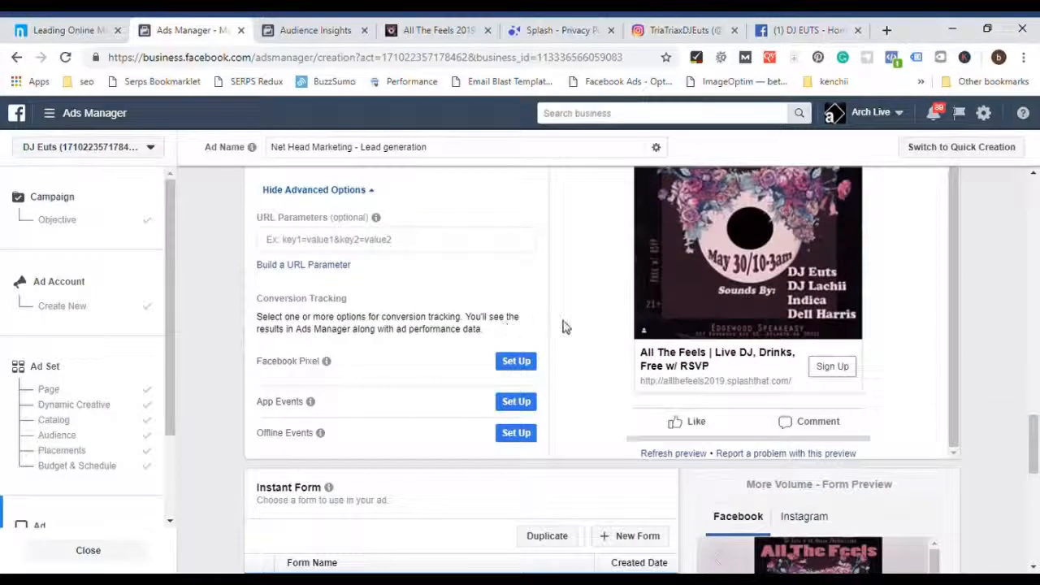
- Examine the Instant Form section and the Facebook preview of the form "Untitled form 2019-04-30"
{"action": "scroll", "coordinate": [566, 327], "scroll_direction": "down", "scroll_amount": 4}
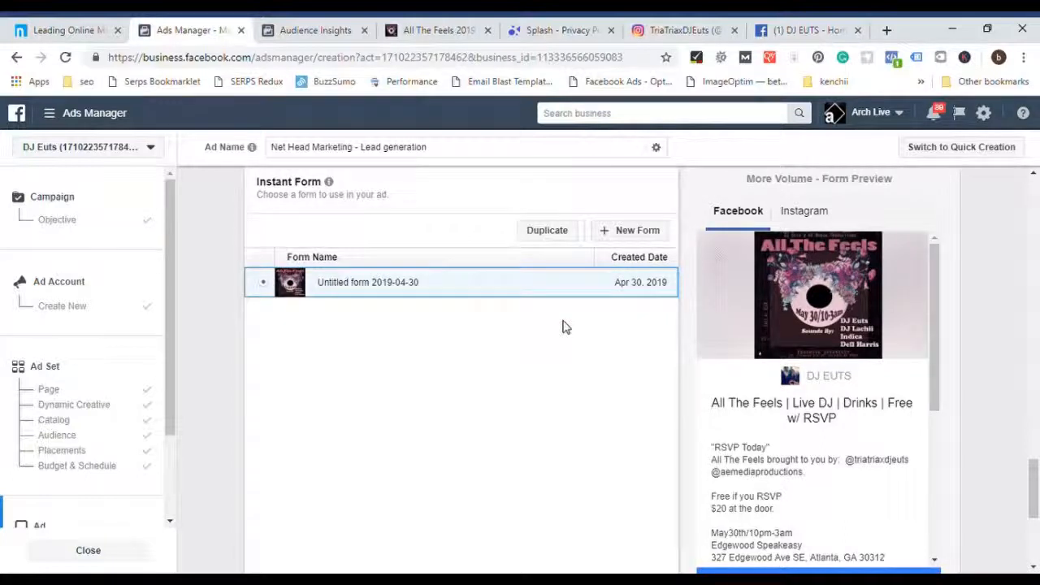
{"action": "scroll", "coordinate": [488, 296], "scroll_direction": "up", "scroll_amount": 1}
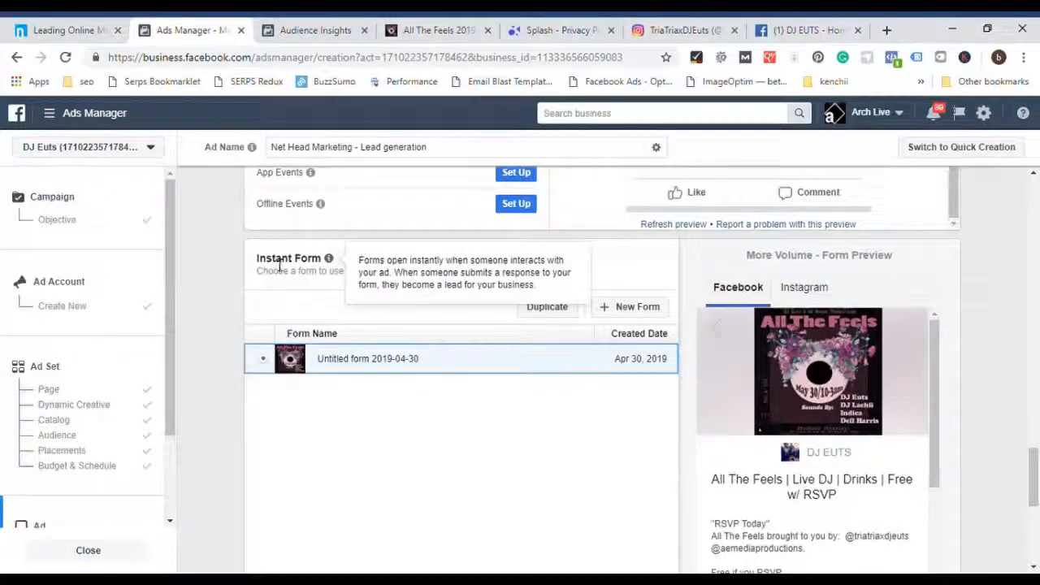
{"action": "scroll", "coordinate": [700, 369], "scroll_direction": "down", "scroll_amount": 1}
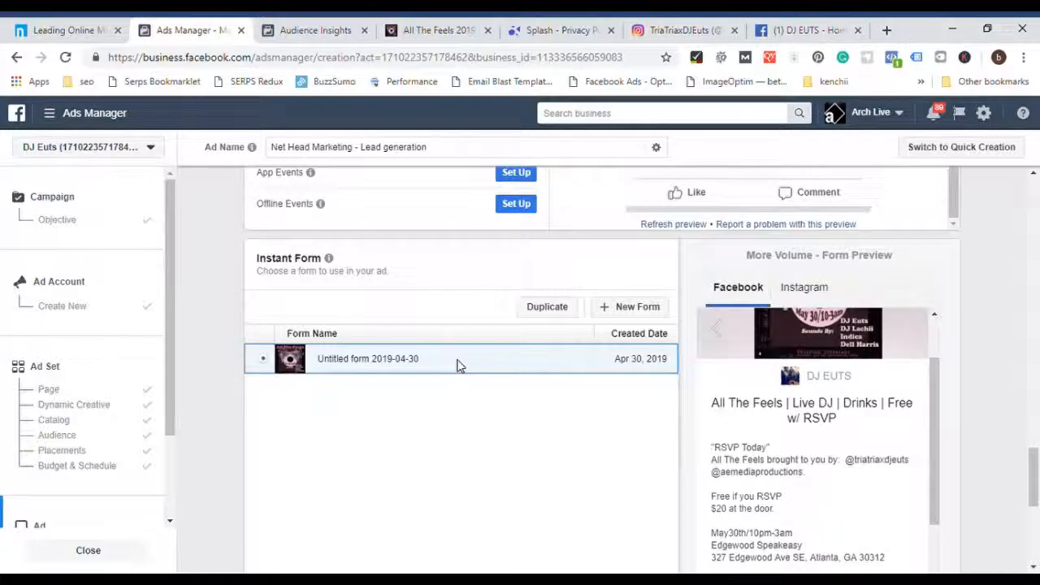
{"action": "scroll", "coordinate": [959, 363], "scroll_direction": "down", "scroll_amount": 2}
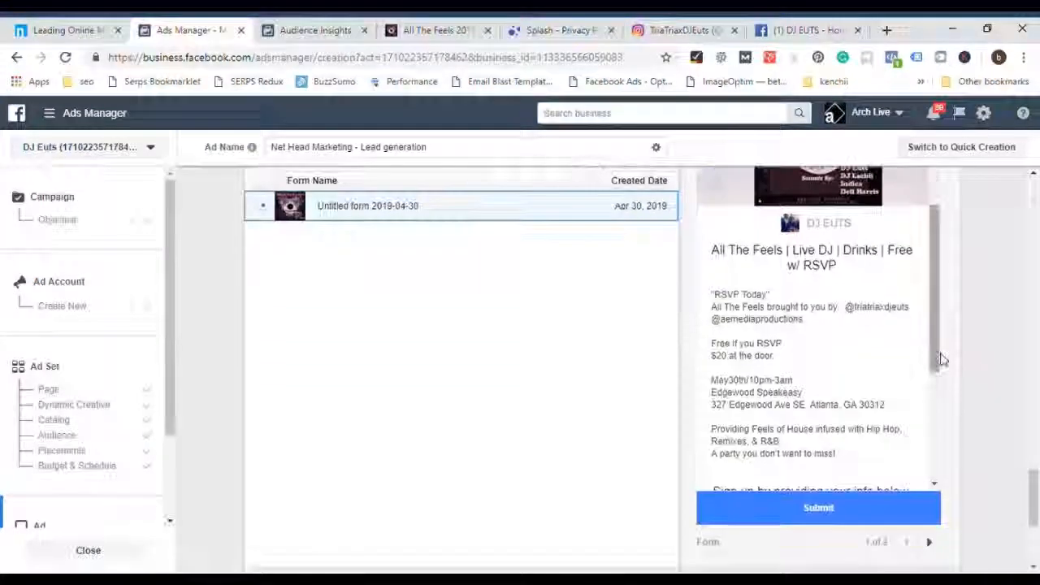
{"action": "scroll", "coordinate": [966, 337], "scroll_direction": "up", "scroll_amount": 1}
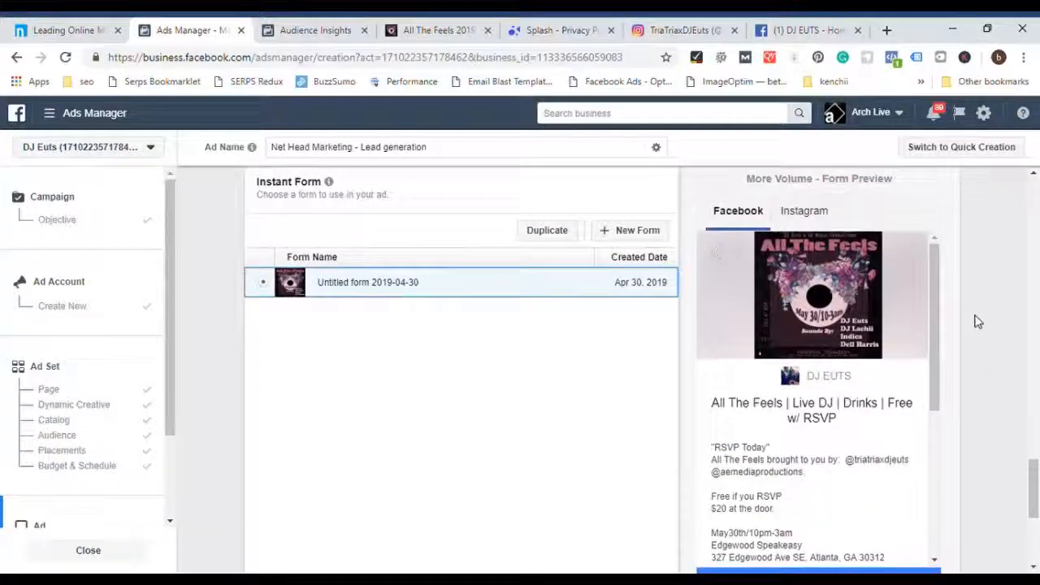
- Switch the form preview to Instagram and read through its welcome screen
{"action": "left_click", "coordinate": [812, 212]}
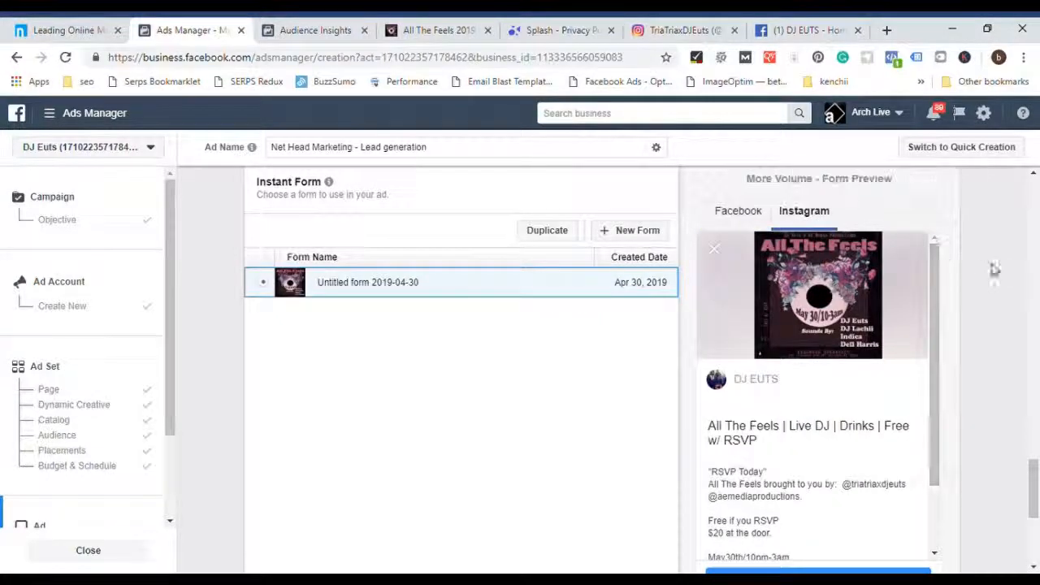
{"action": "scroll", "coordinate": [998, 276], "scroll_direction": "down", "scroll_amount": 1}
{"action": "left_click_drag", "start_coordinate": [930, 203], "coordinate": [929, 290]}
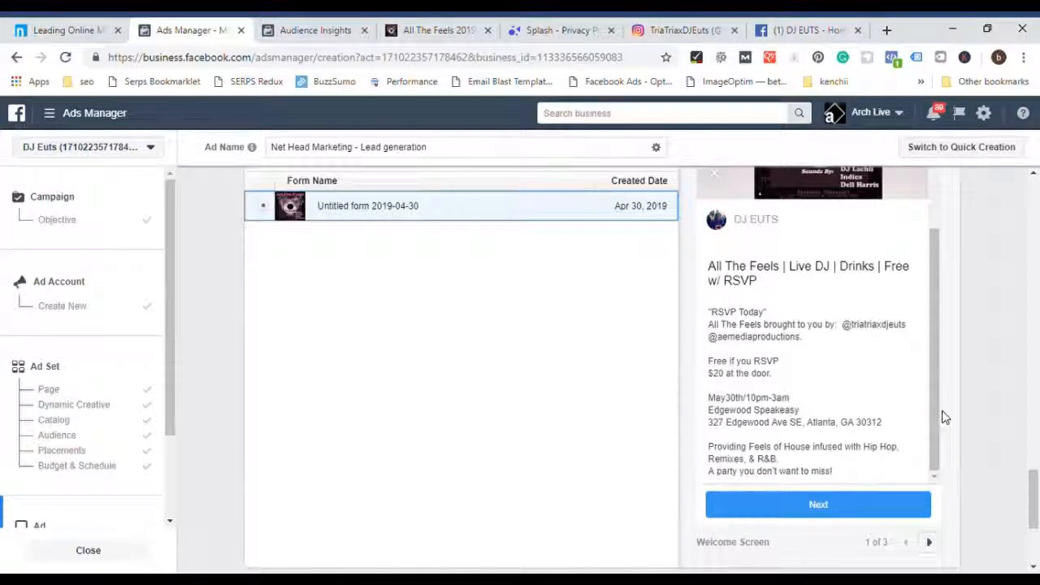
{"action": "scroll", "coordinate": [942, 418], "scroll_direction": "up", "scroll_amount": 2}
{"action": "scroll", "coordinate": [969, 413], "scroll_direction": "up", "scroll_amount": 1}
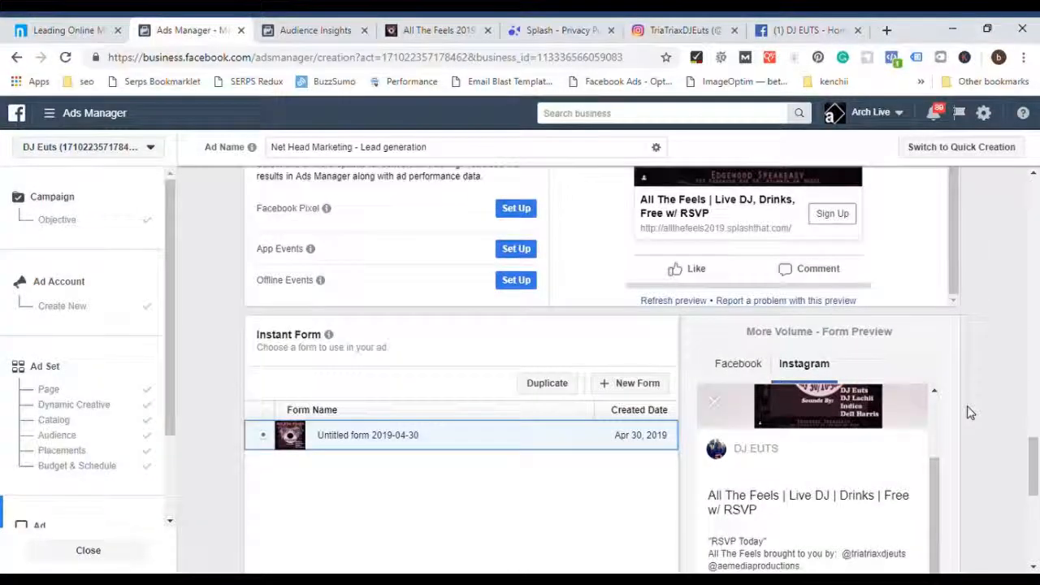